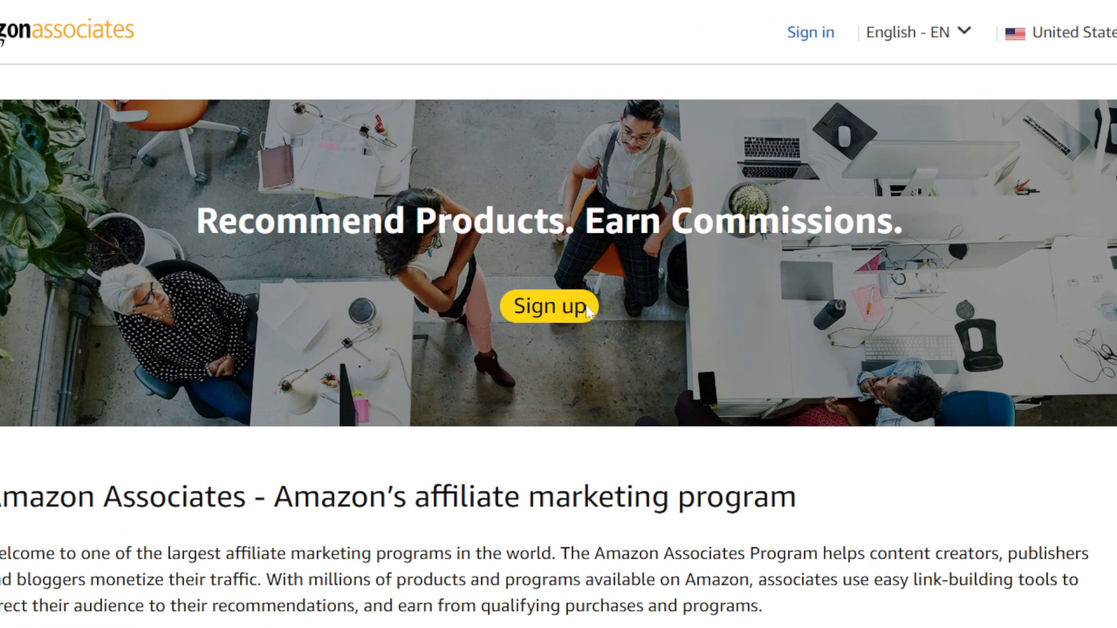
- Start the Amazon Associates sign-up by choosing to create a new Amazon account and beginning its name entry
{"action": "left_click", "coordinate": [540, 315]}
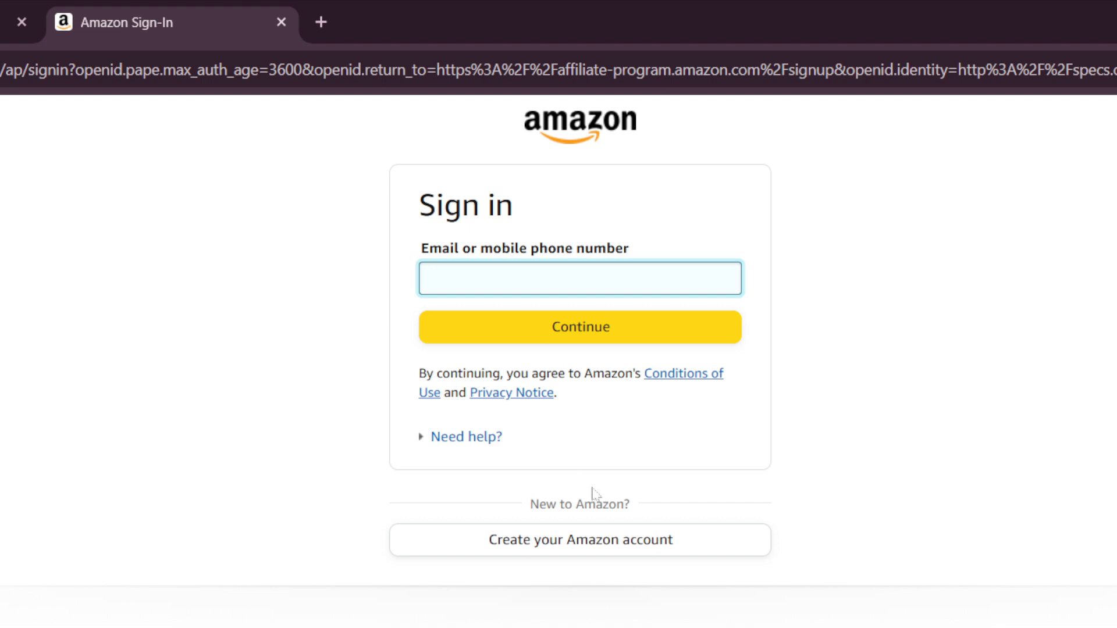
{"action": "left_click", "coordinate": [603, 550]}
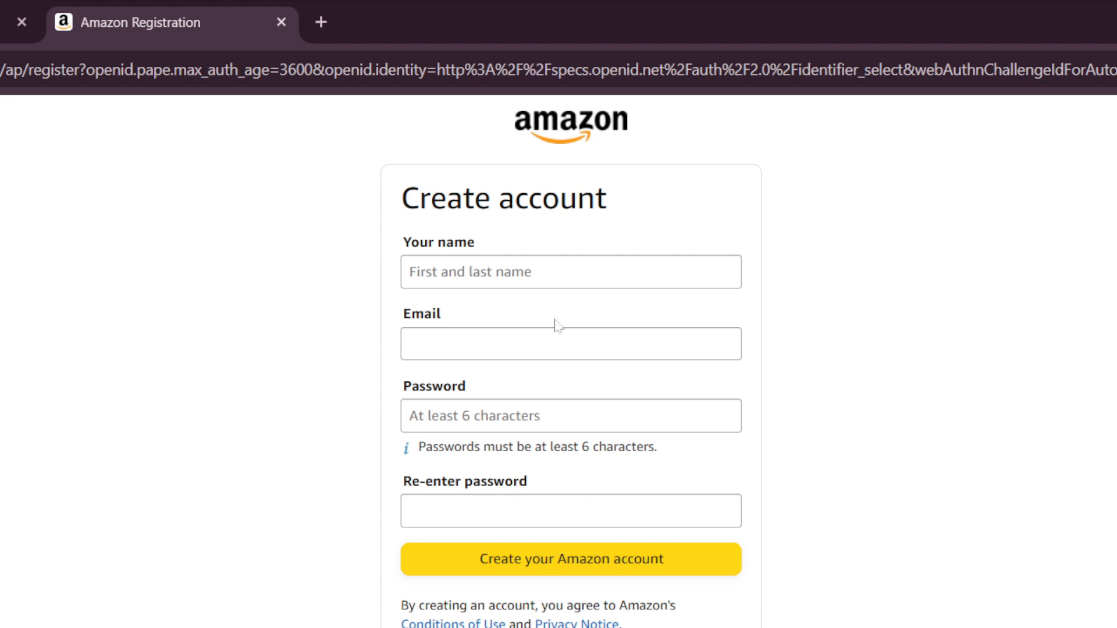
{"action": "left_click", "coordinate": [546, 272]}
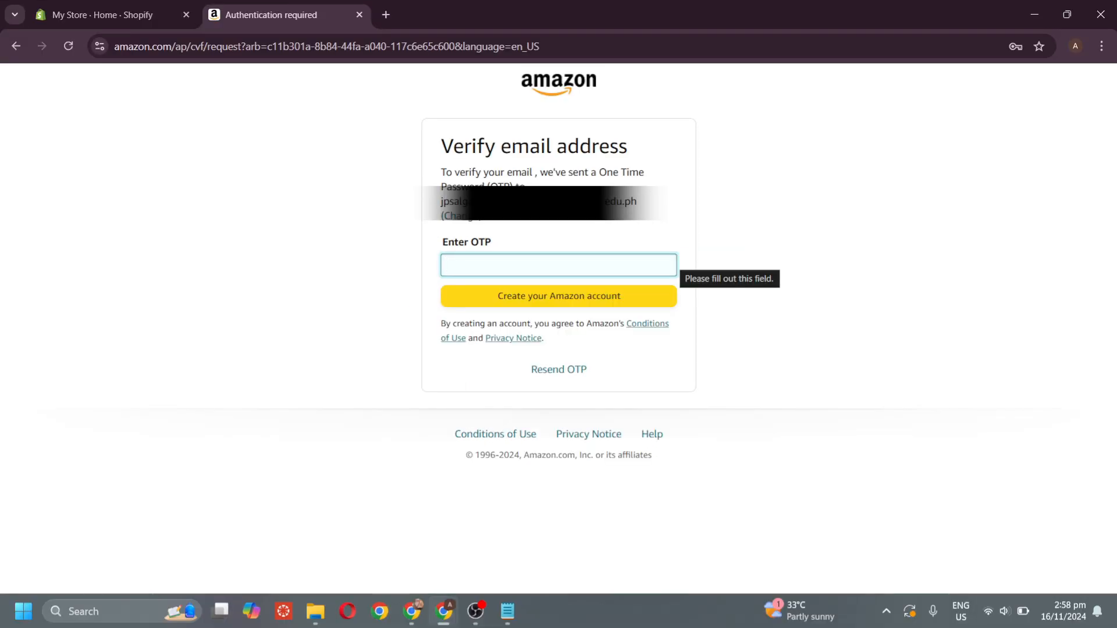
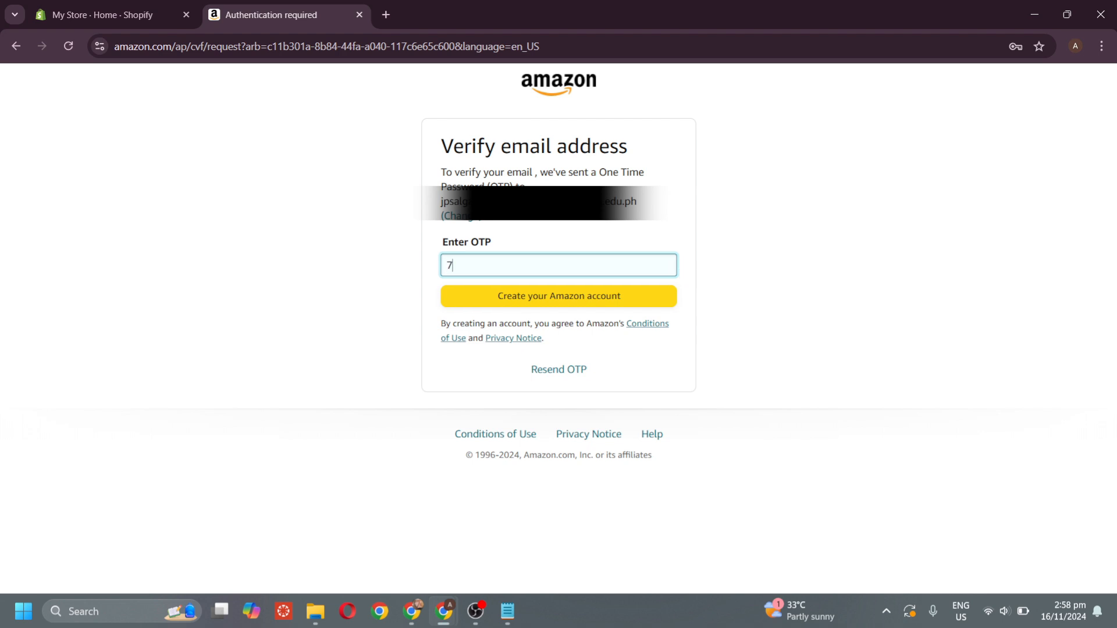
- Enter the one-time password for verifying the e-mail address and create the Amazon account
{"action": "left_click", "coordinate": [604, 304]}
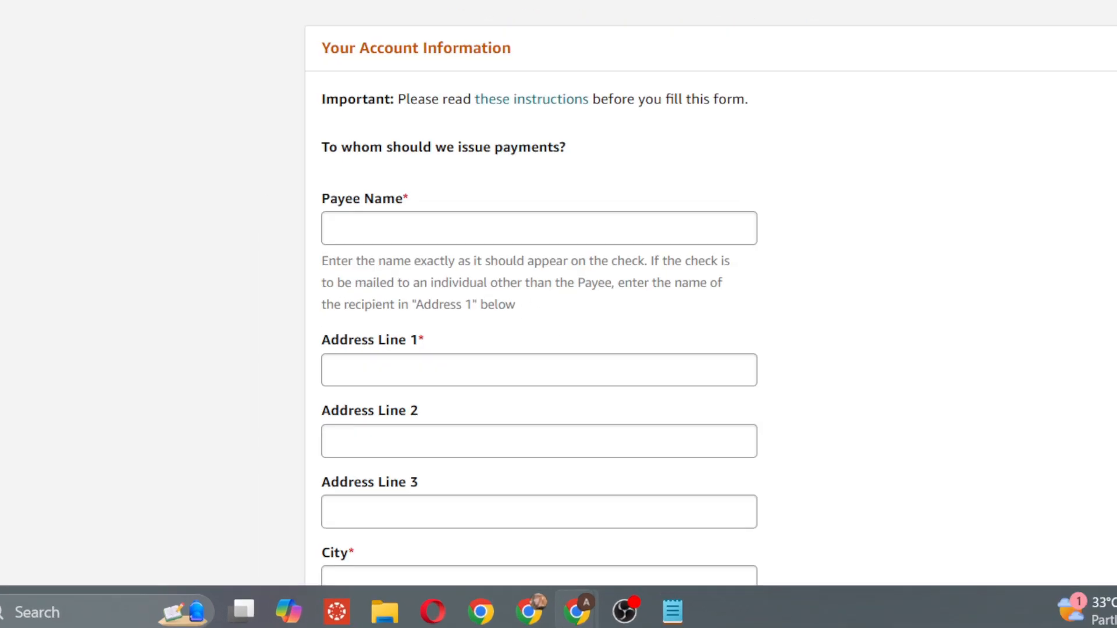
- Examine the account information form's payee, address, phone and main contact fields, and open the payee name for entry
{"action": "scroll", "coordinate": [515, 290], "scroll_direction": "down", "scroll_amount": 2}
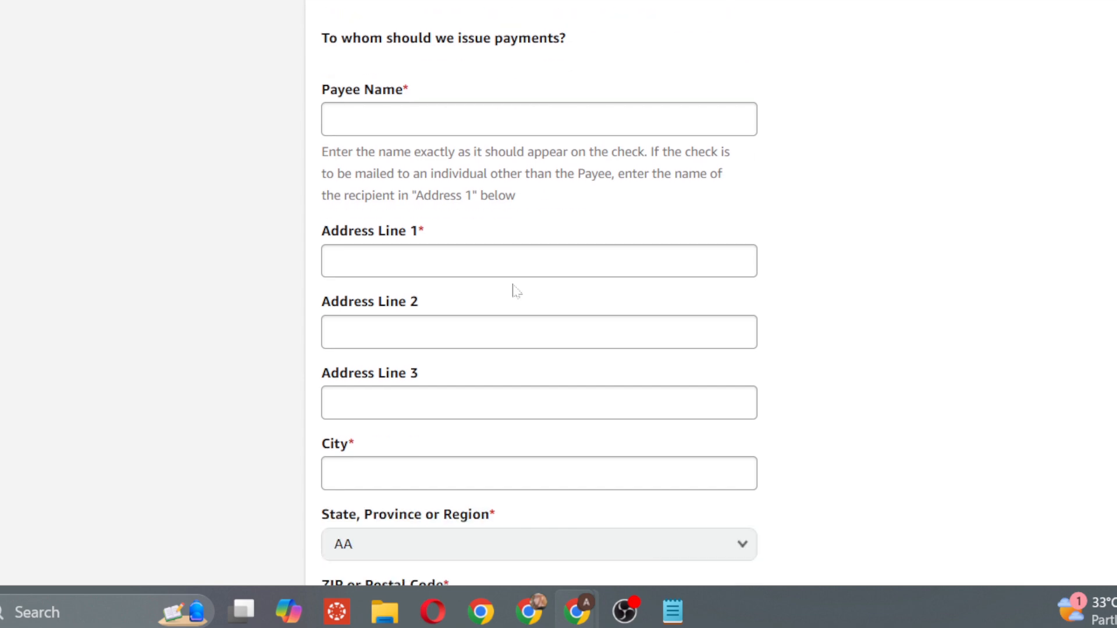
{"action": "scroll", "coordinate": [514, 290], "scroll_direction": "down", "scroll_amount": 5}
{"action": "scroll", "coordinate": [515, 289], "scroll_direction": "down", "scroll_amount": 4}
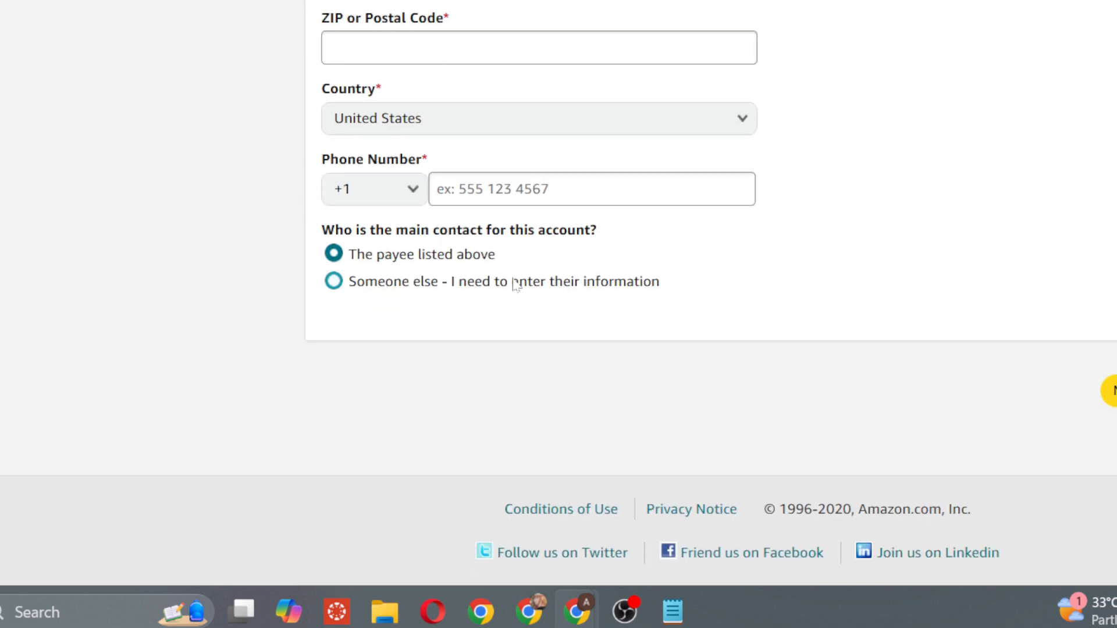
{"action": "scroll", "coordinate": [515, 286], "scroll_direction": "up", "scroll_amount": 12}
{"action": "scroll", "coordinate": [522, 538], "scroll_direction": "down", "scroll_amount": 5}
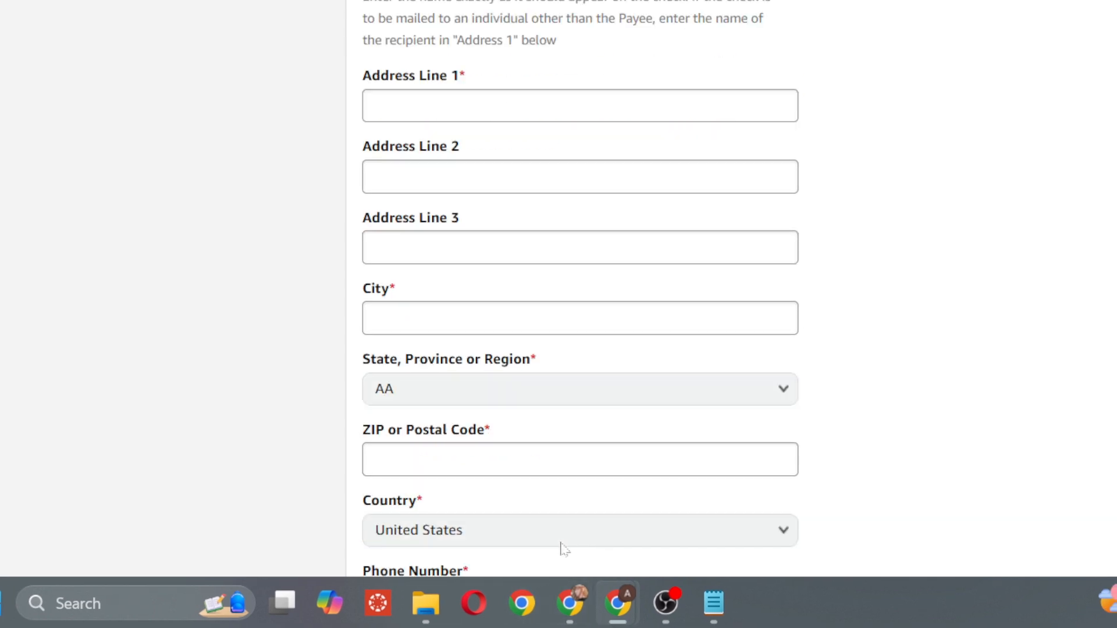
{"action": "scroll", "coordinate": [576, 524], "scroll_direction": "down", "scroll_amount": 7}
{"action": "scroll", "coordinate": [562, 301], "scroll_direction": "up", "scroll_amount": 8}
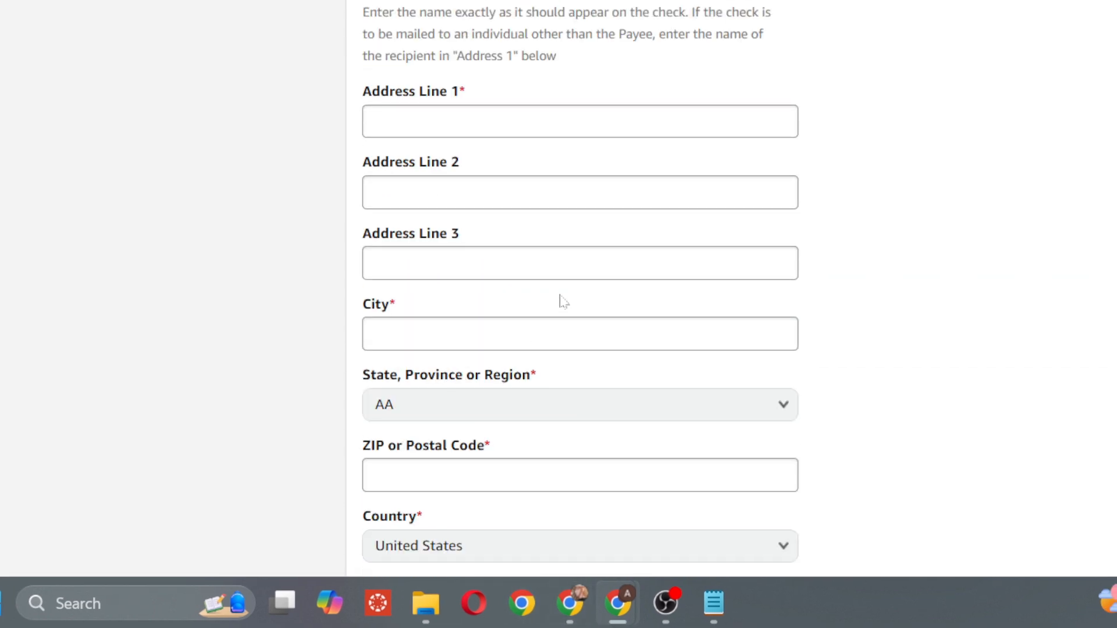
{"action": "scroll", "coordinate": [561, 300], "scroll_direction": "up", "scroll_amount": 3}
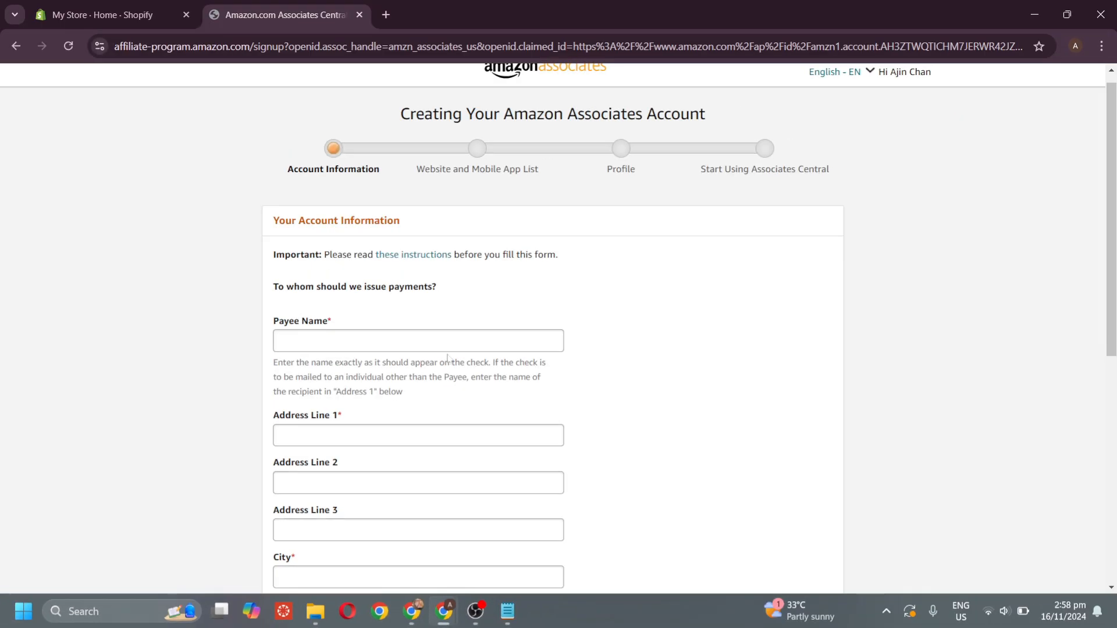
{"action": "left_click", "coordinate": [447, 342]}
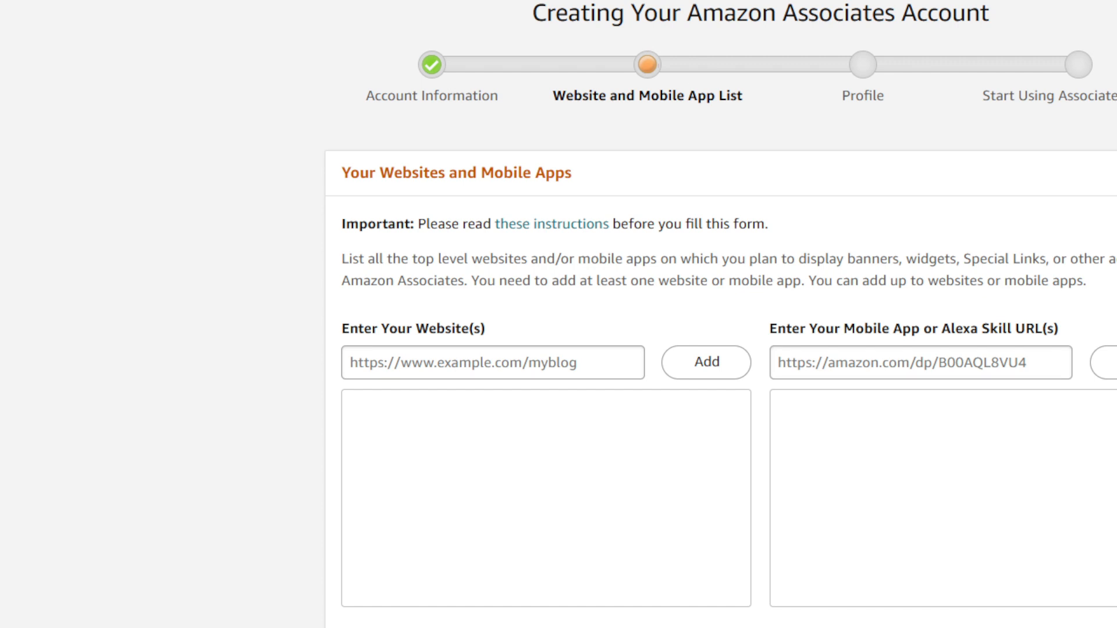
- Add 015i6q-em.myshopify.com to the website list and confirm that no traffic source is directed at children under 13
{"action": "left_click", "coordinate": [494, 363]}
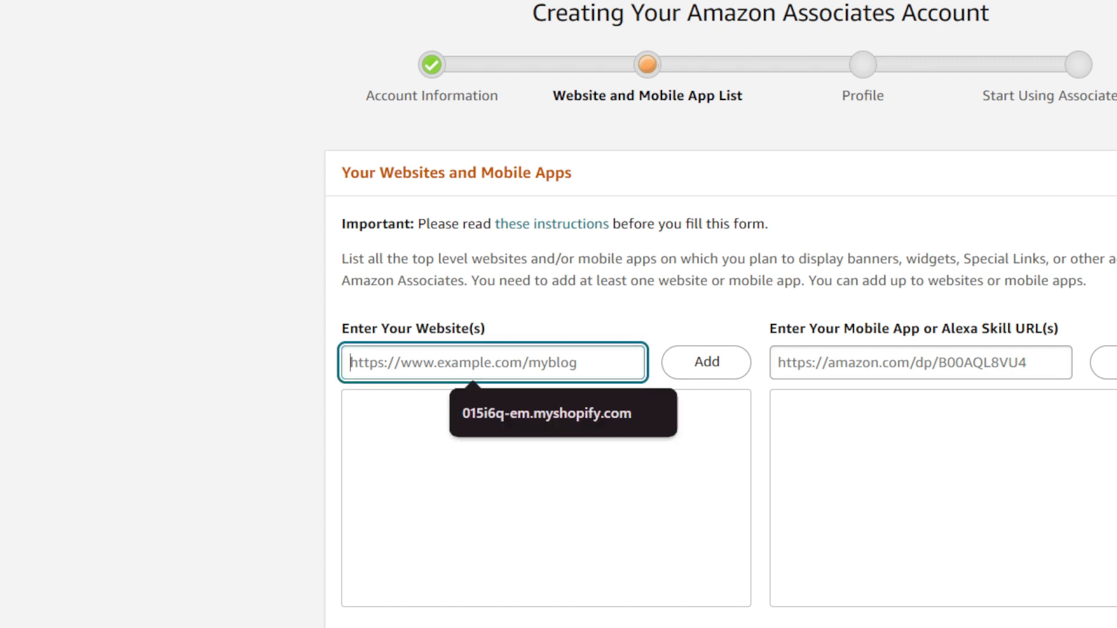
{"action": "left_click", "coordinate": [619, 417]}
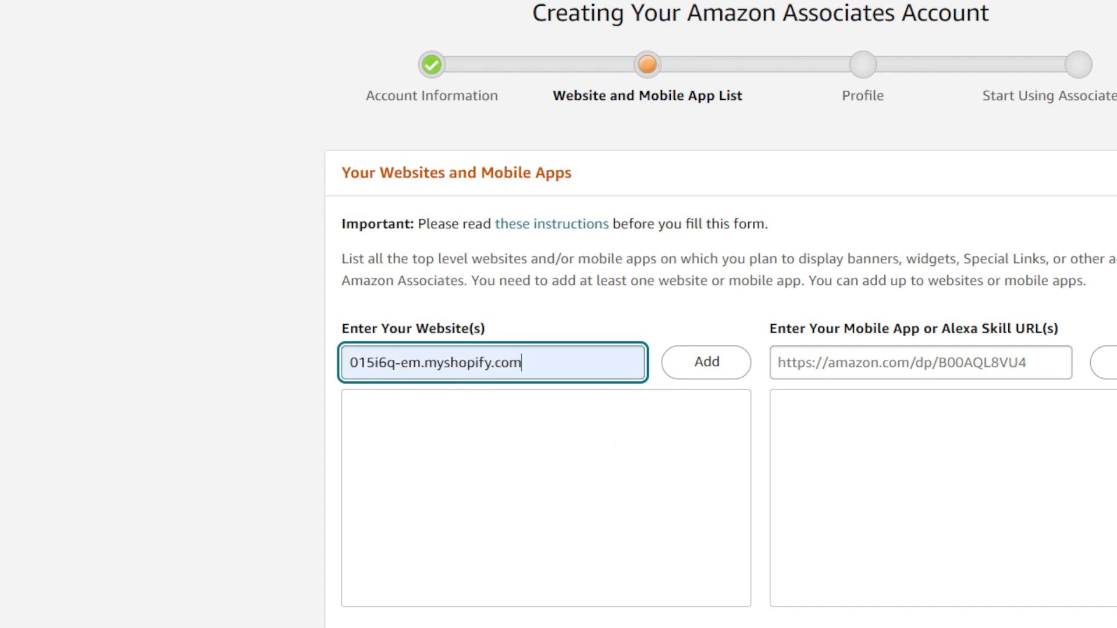
{"action": "scroll", "coordinate": [623, 387], "scroll_direction": "down", "scroll_amount": 2}
{"action": "left_click", "coordinate": [697, 253]}
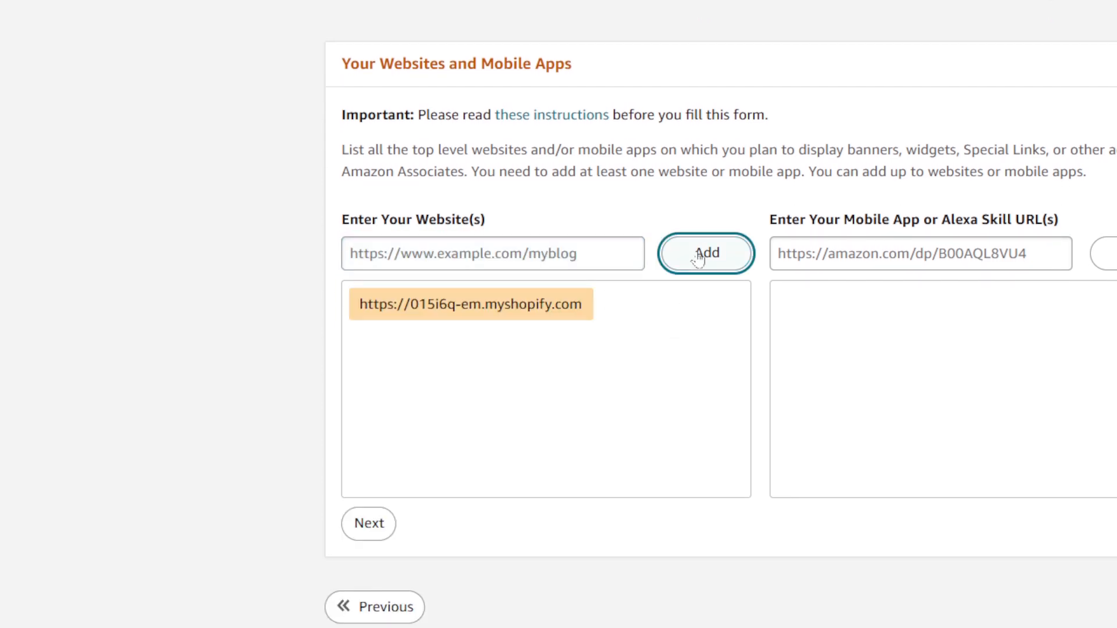
{"action": "left_click", "coordinate": [370, 523]}
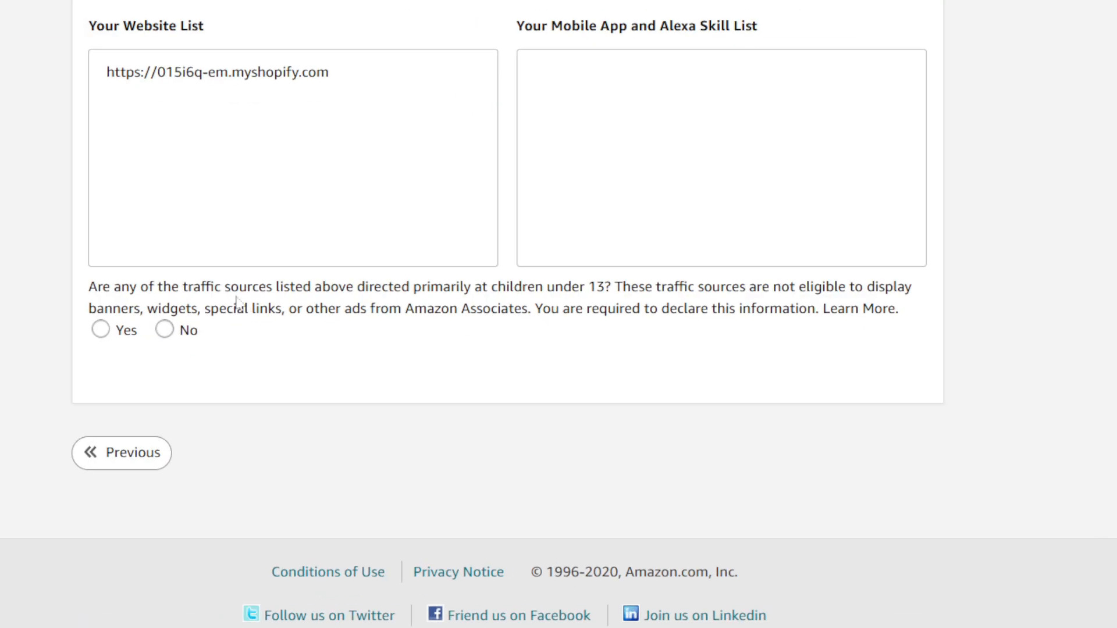
{"action": "left_click", "coordinate": [166, 330]}
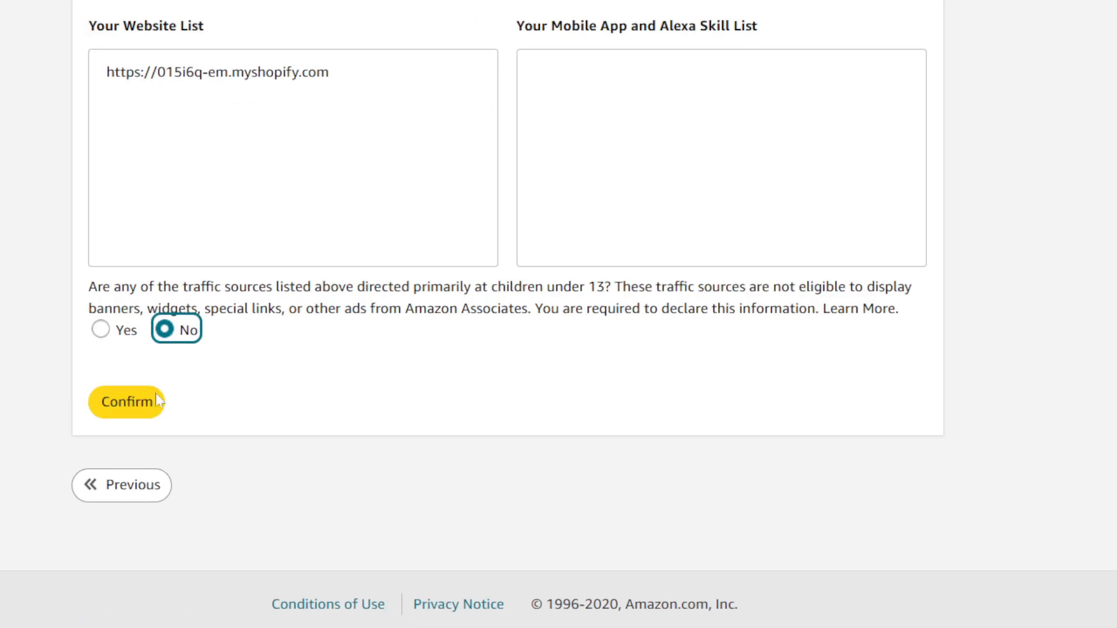
{"action": "left_click", "coordinate": [141, 417]}
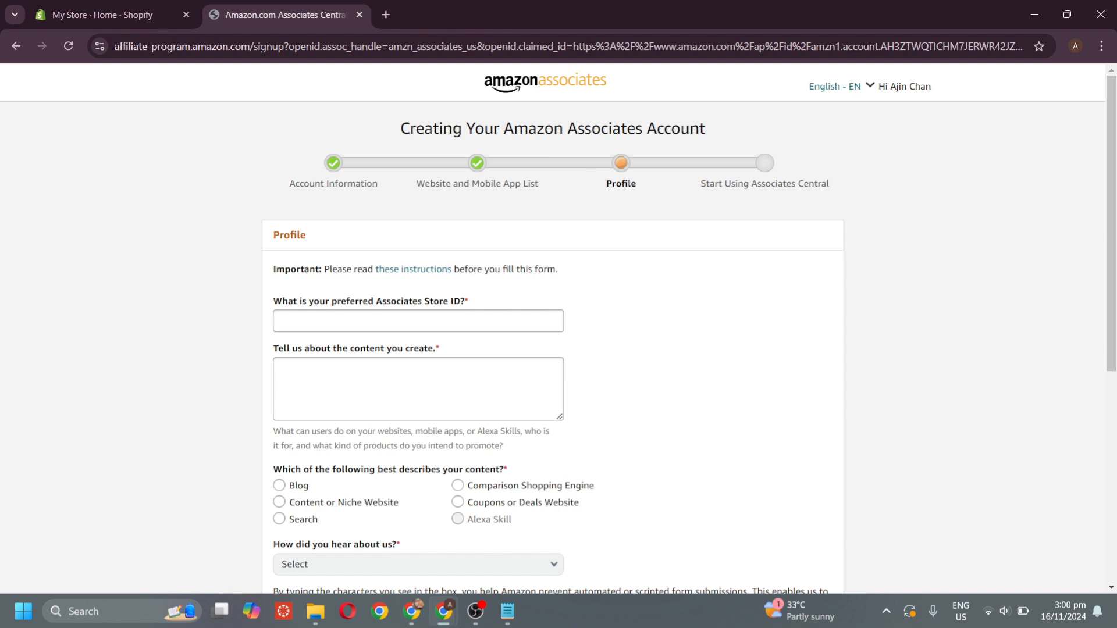
- Fill in the preferred Associates Store ID and describe the created content as "Digital Products"
{"action": "left_click", "coordinate": [407, 321]}
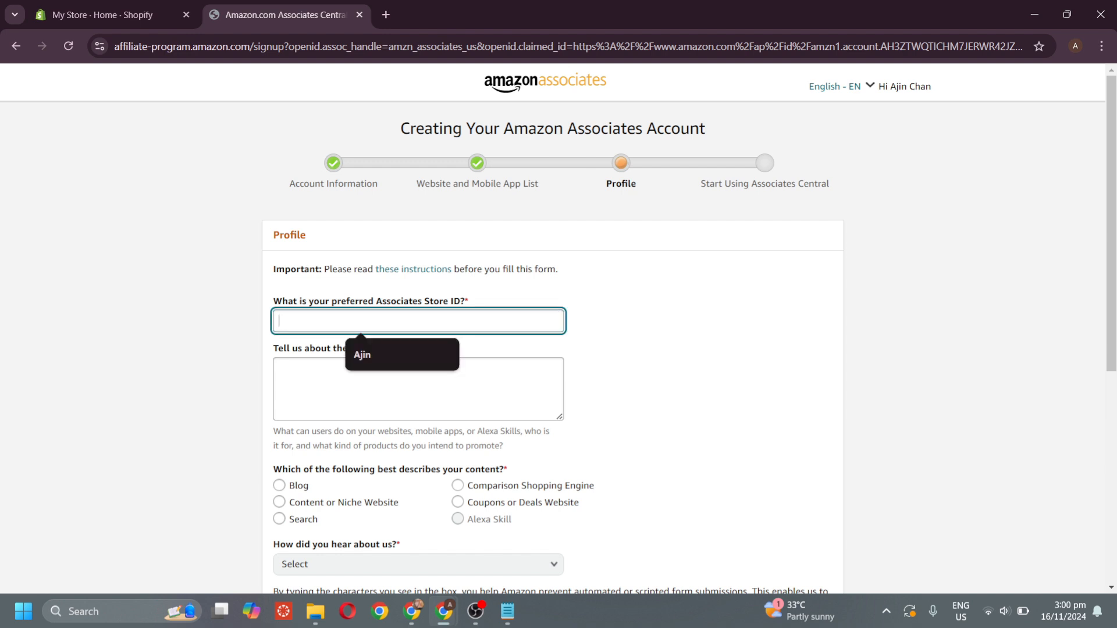
{"action": "left_click", "coordinate": [427, 349]}
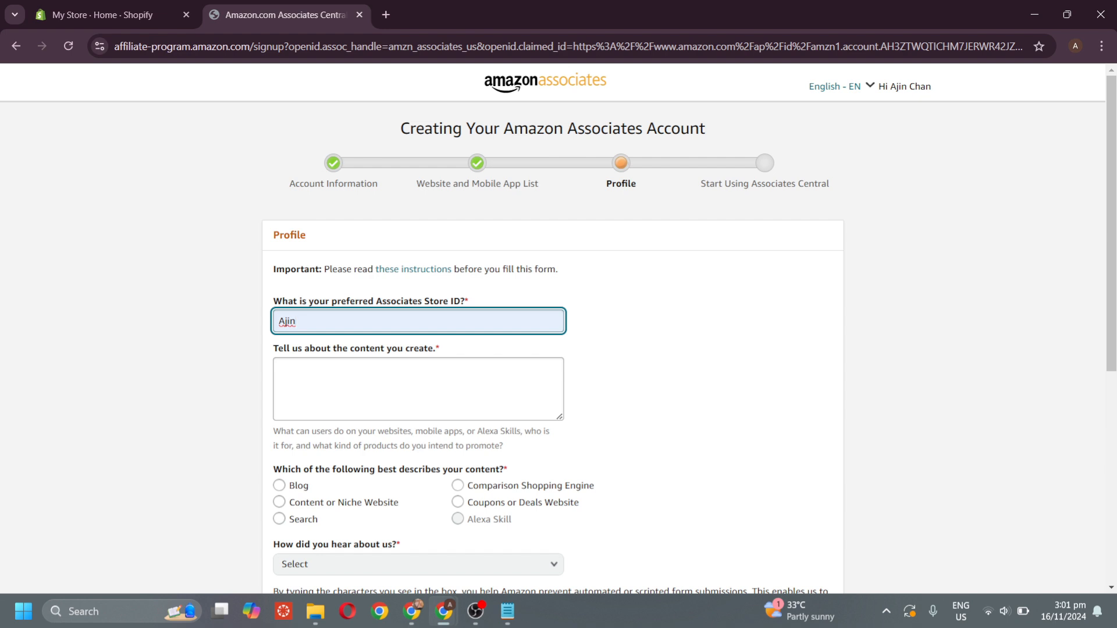
{"action": "scroll", "coordinate": [471, 390], "scroll_direction": "down", "scroll_amount": 1}
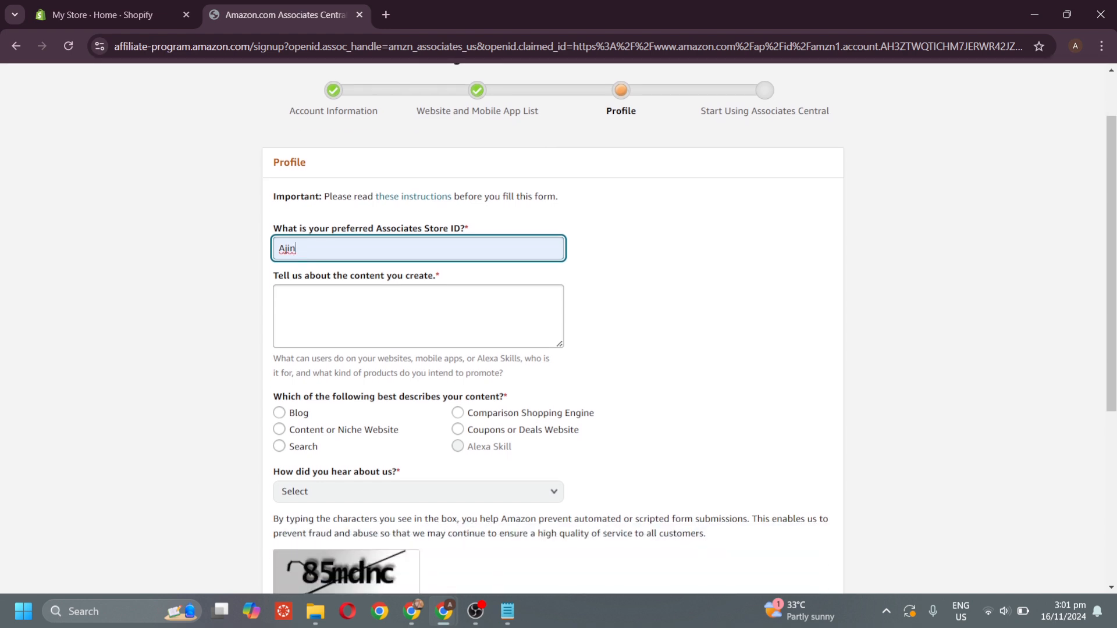
{"action": "left_click", "coordinate": [394, 334]}
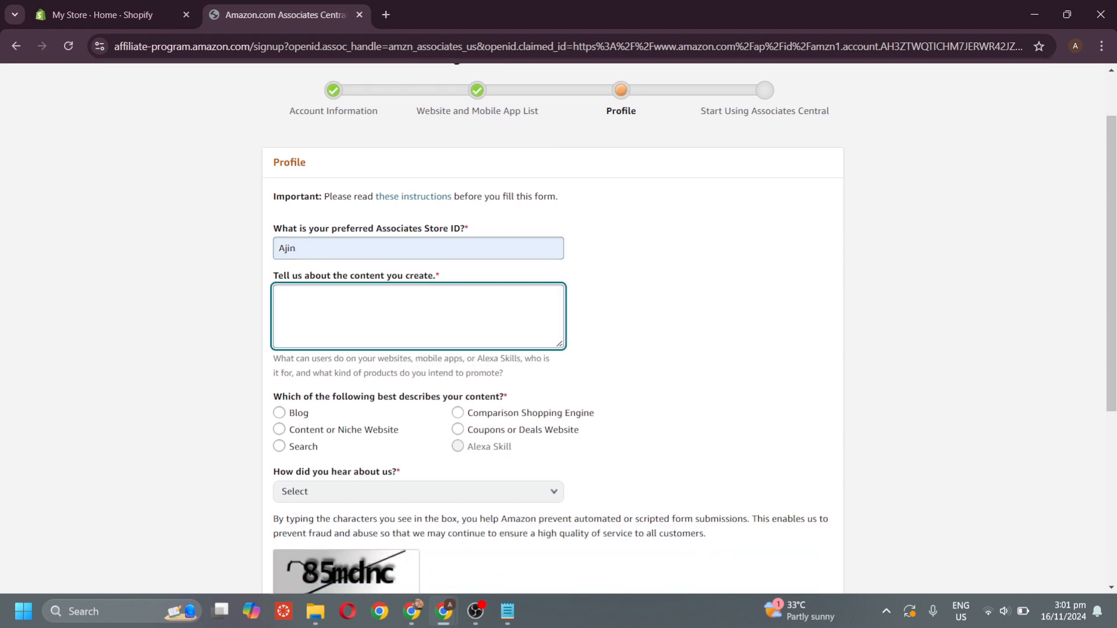
{"action": "scroll", "coordinate": [395, 335], "scroll_direction": "down", "scroll_amount": 1}
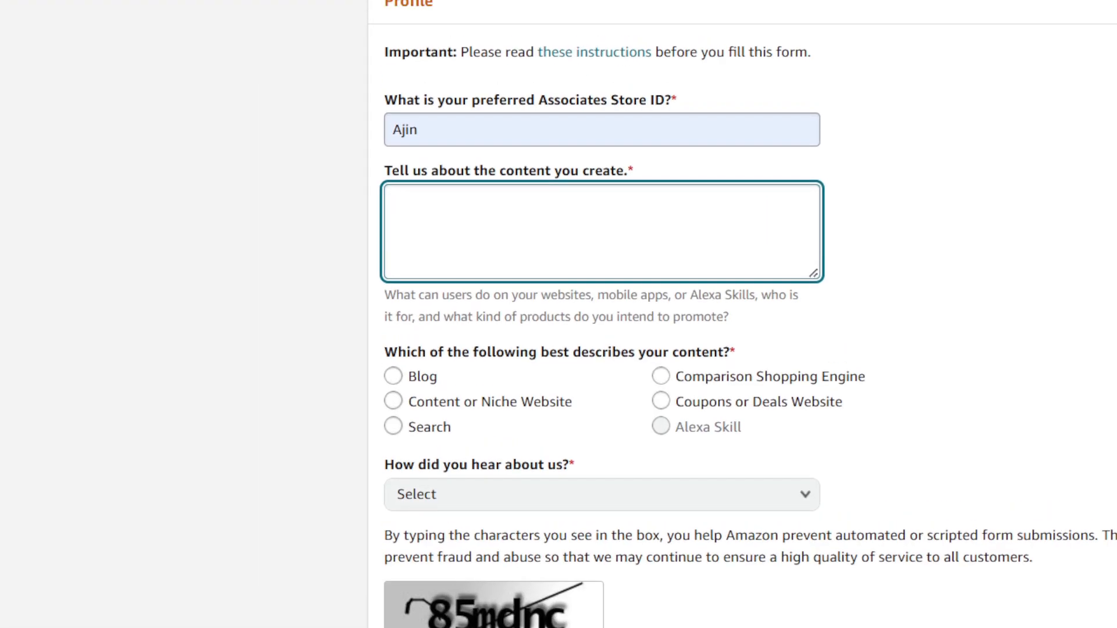
{"action": "type", "text": "Digital Products"}
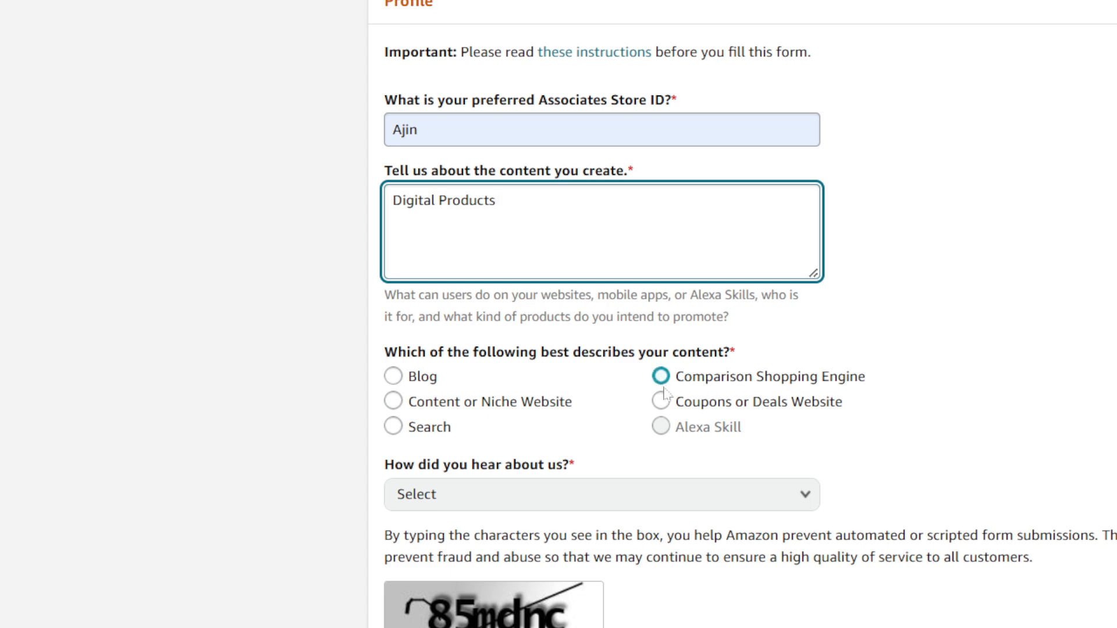
- Classify the content as Content or Niche Website and give Word of Mouth as how Amazon Associates was heard about
{"action": "scroll", "coordinate": [663, 401], "scroll_direction": "down", "scroll_amount": 2}
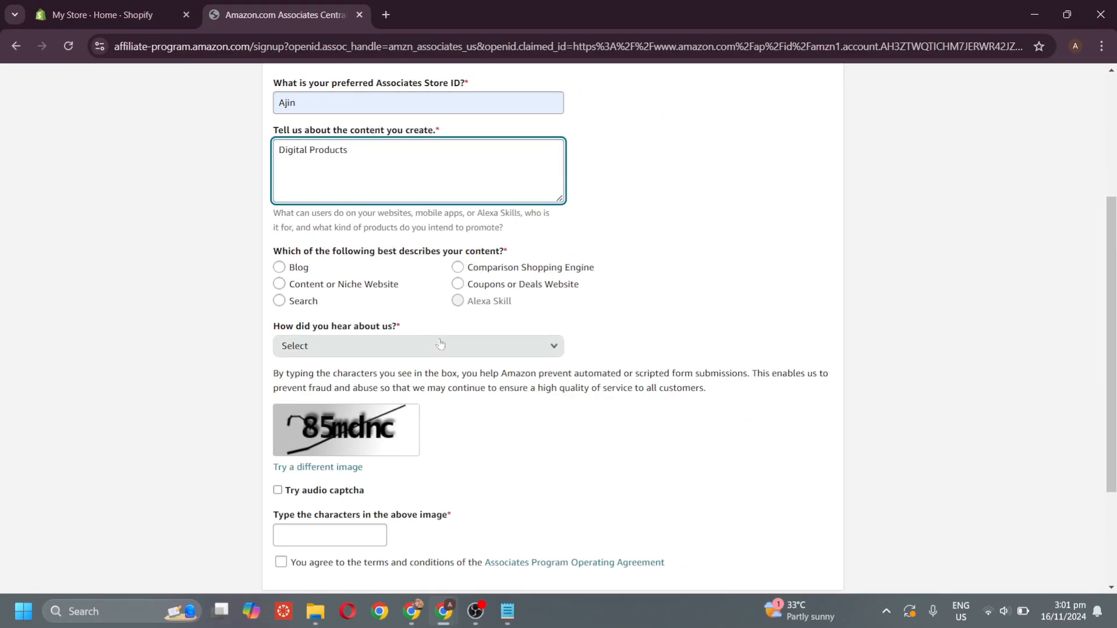
{"action": "scroll", "coordinate": [633, 393], "scroll_direction": "down", "scroll_amount": 2}
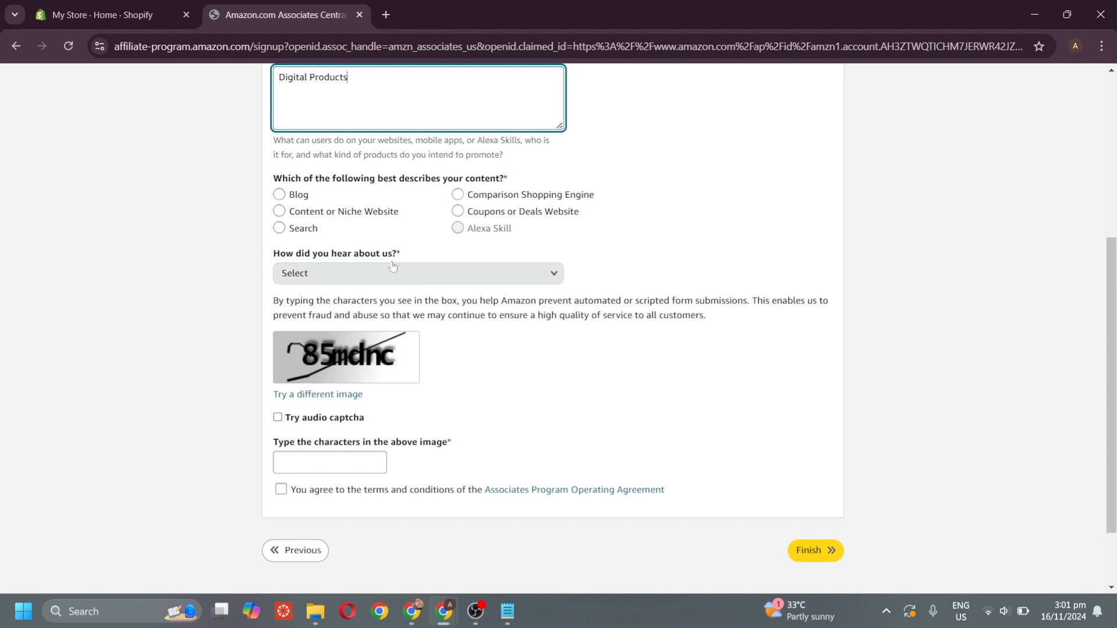
{"action": "left_click", "coordinate": [335, 214]}
{"action": "left_click", "coordinate": [381, 277]}
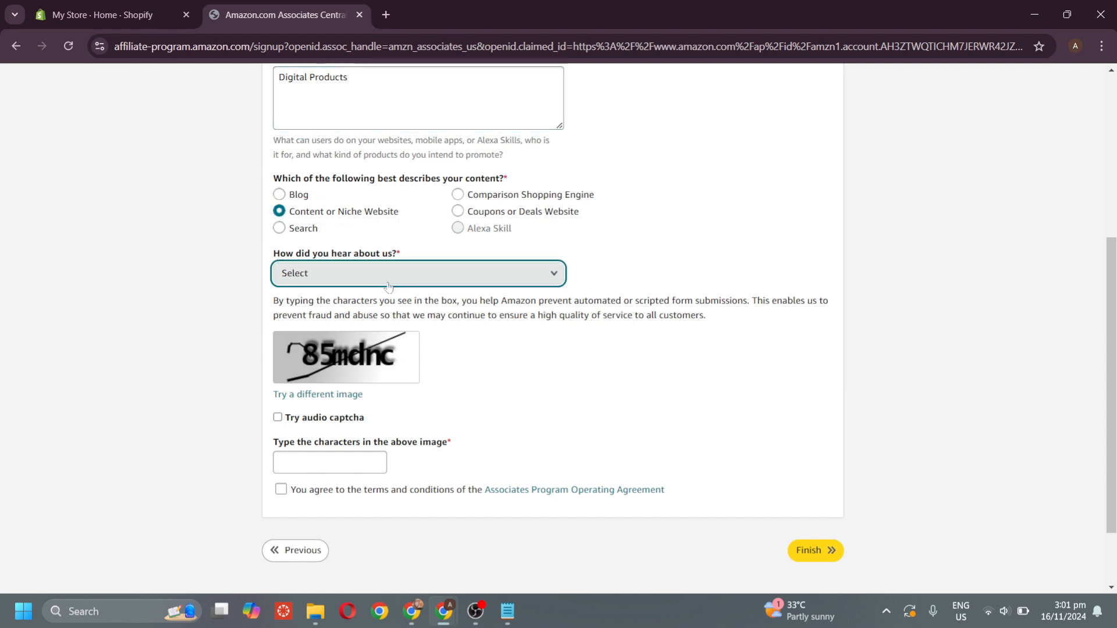
{"action": "left_click", "coordinate": [374, 330]}
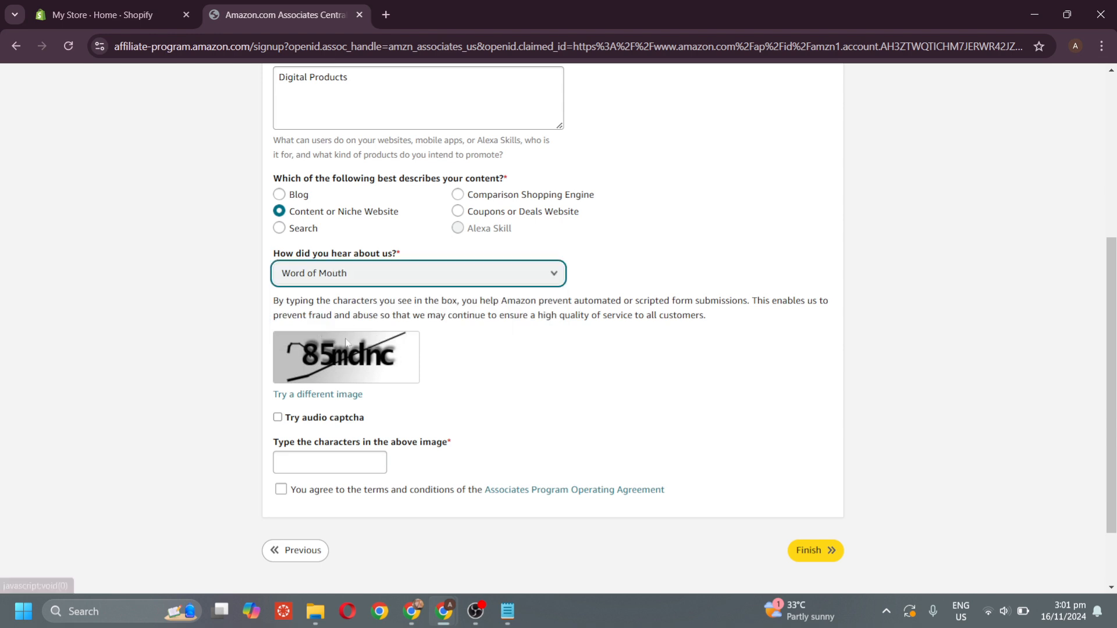
- Enter the captcha characters, agree to the Associates Program Operating Agreement and finish the application
{"action": "left_click", "coordinate": [281, 463]}
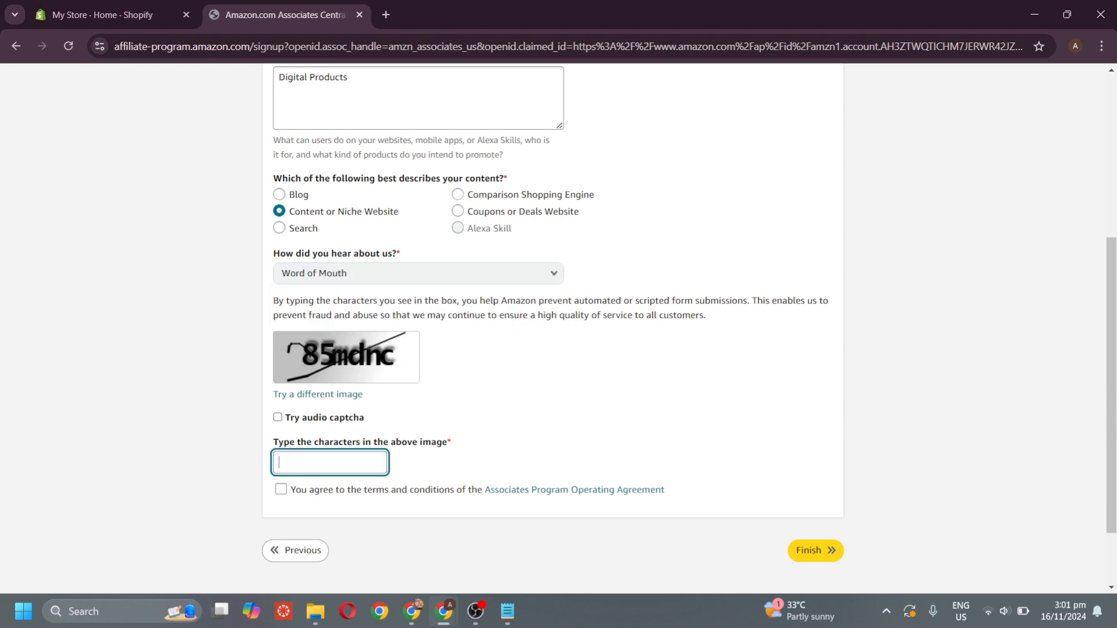
{"action": "scroll", "coordinate": [330, 406], "scroll_direction": "down", "scroll_amount": 1}
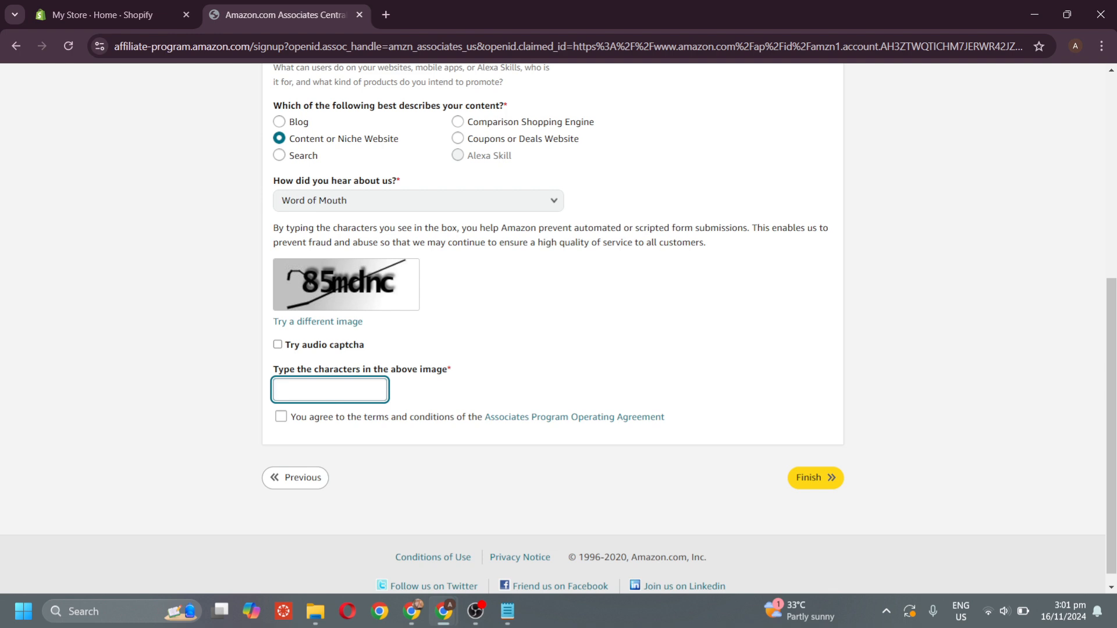
{"action": "type", "text": "85mdnc"}
{"action": "left_click", "coordinate": [281, 417]}
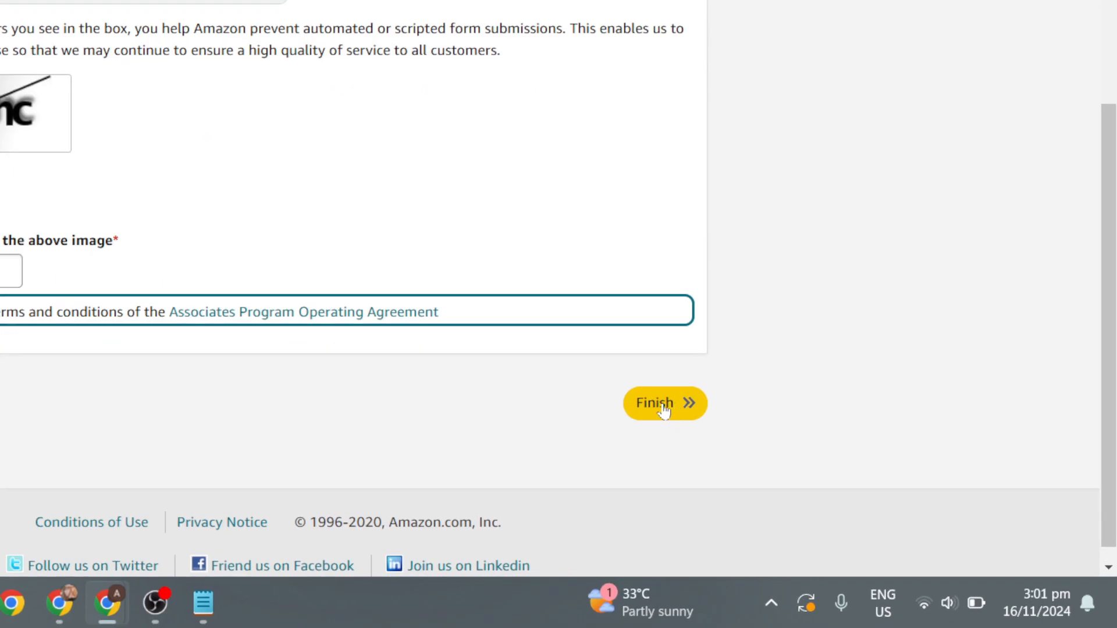
{"action": "left_click", "coordinate": [816, 483]}
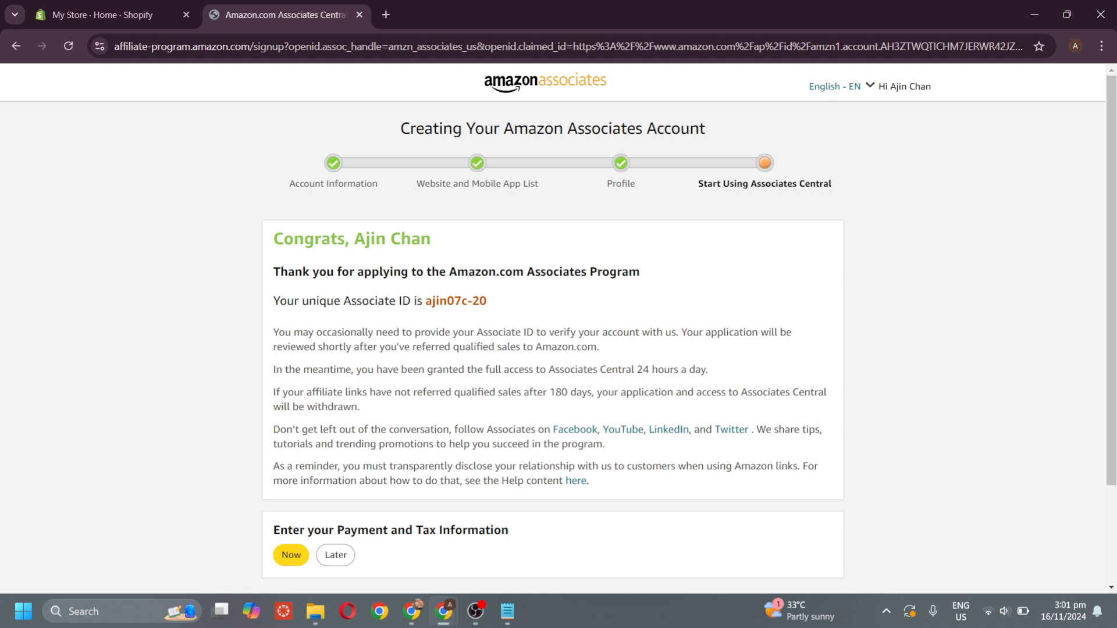
- Postpone entering the payment and tax information and switch to the Shopify store's admin home
{"action": "scroll", "coordinate": [456, 391], "scroll_direction": "down", "scroll_amount": 1}
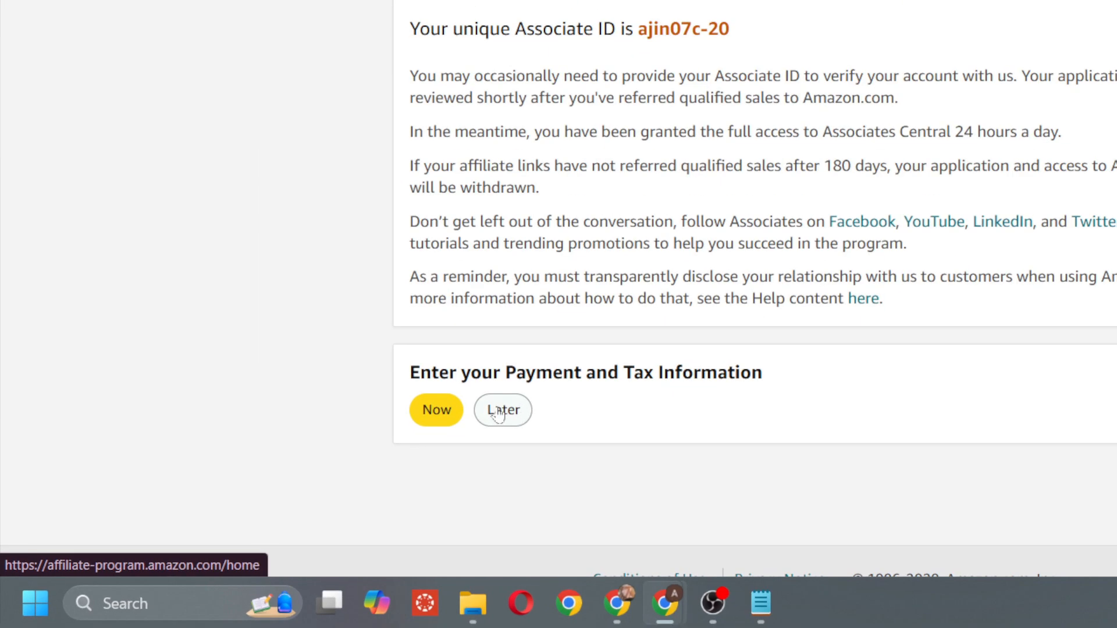
{"action": "left_click", "coordinate": [342, 485]}
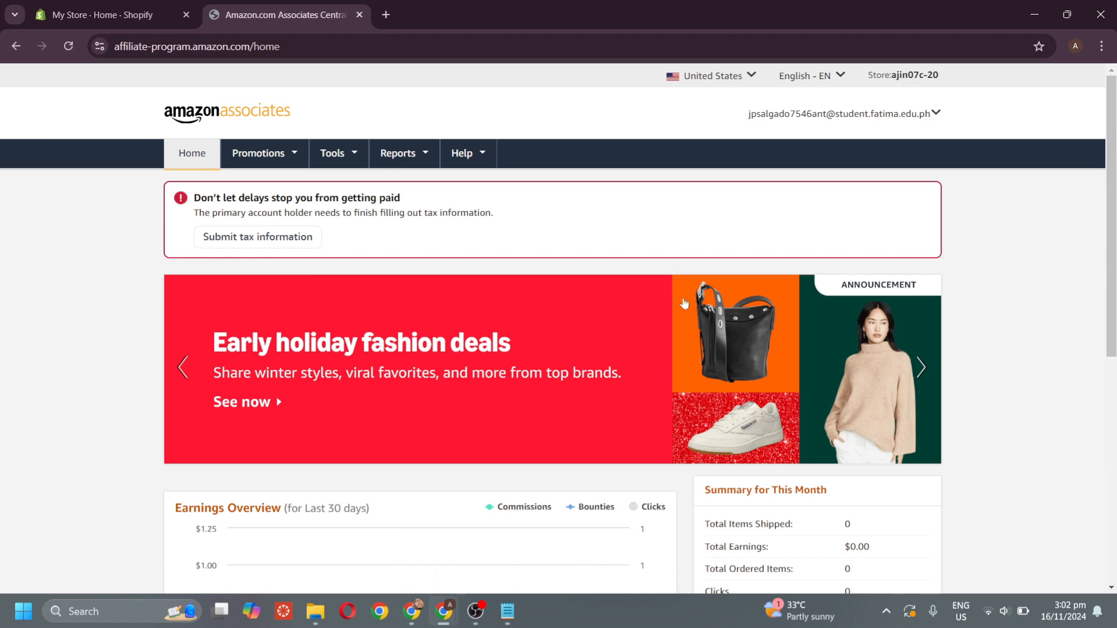
{"action": "scroll", "coordinate": [551, 333], "scroll_direction": "down", "scroll_amount": 1}
{"action": "scroll", "coordinate": [553, 334], "scroll_direction": "up", "scroll_amount": 1}
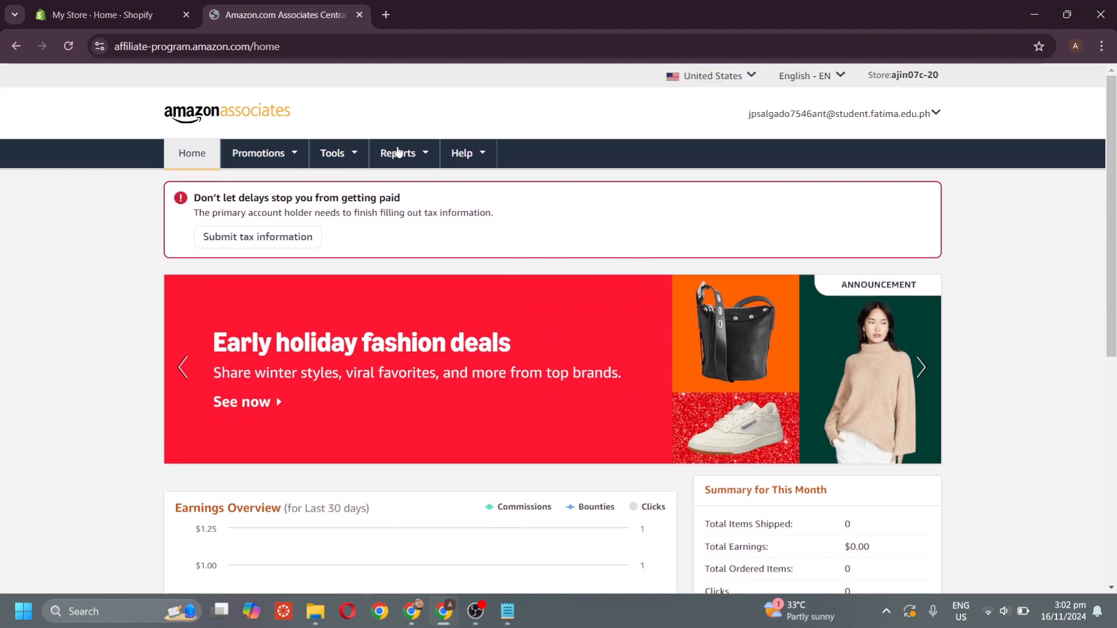
{"action": "left_click", "coordinate": [133, 5]}
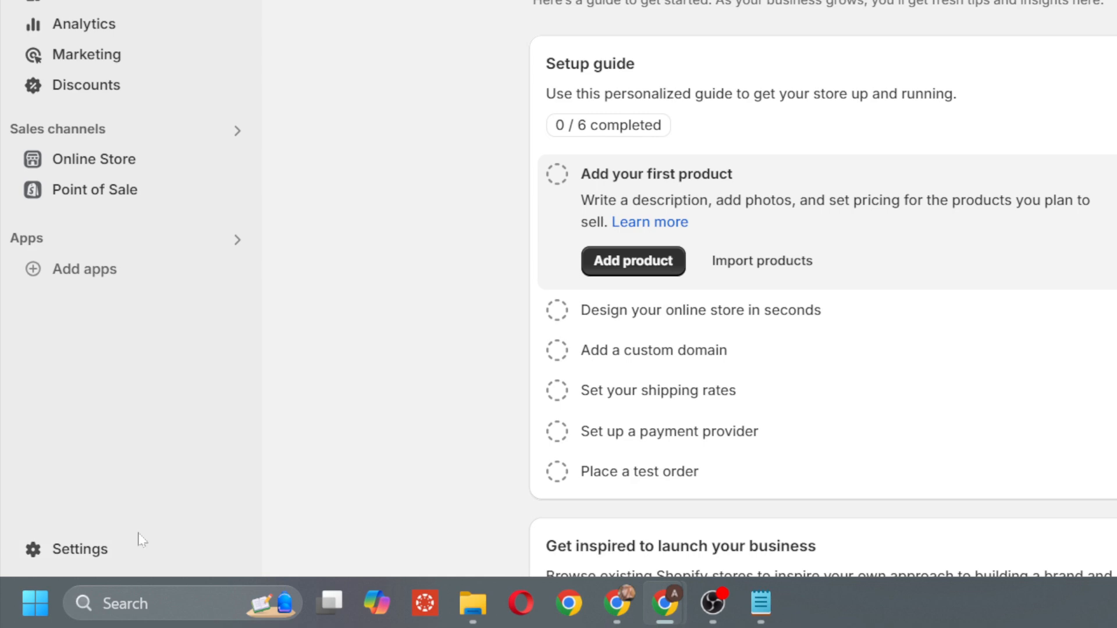
- Open the Shopify App Store from the store's apps and sales channels settings
{"action": "left_click", "coordinate": [145, 551]}
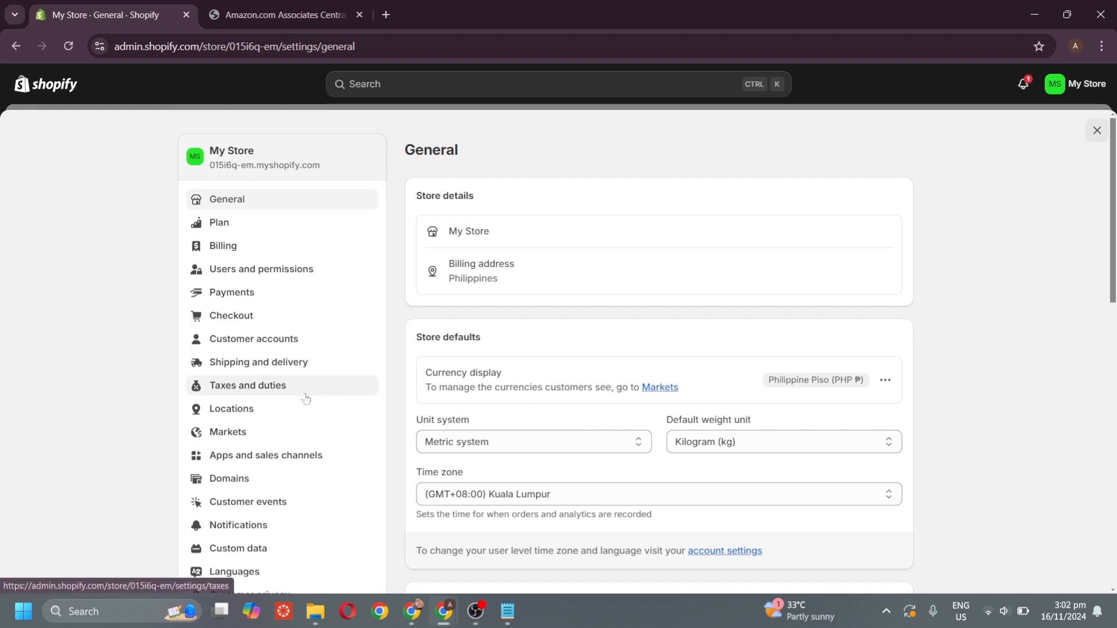
{"action": "scroll", "coordinate": [305, 398], "scroll_direction": "down", "scroll_amount": 1}
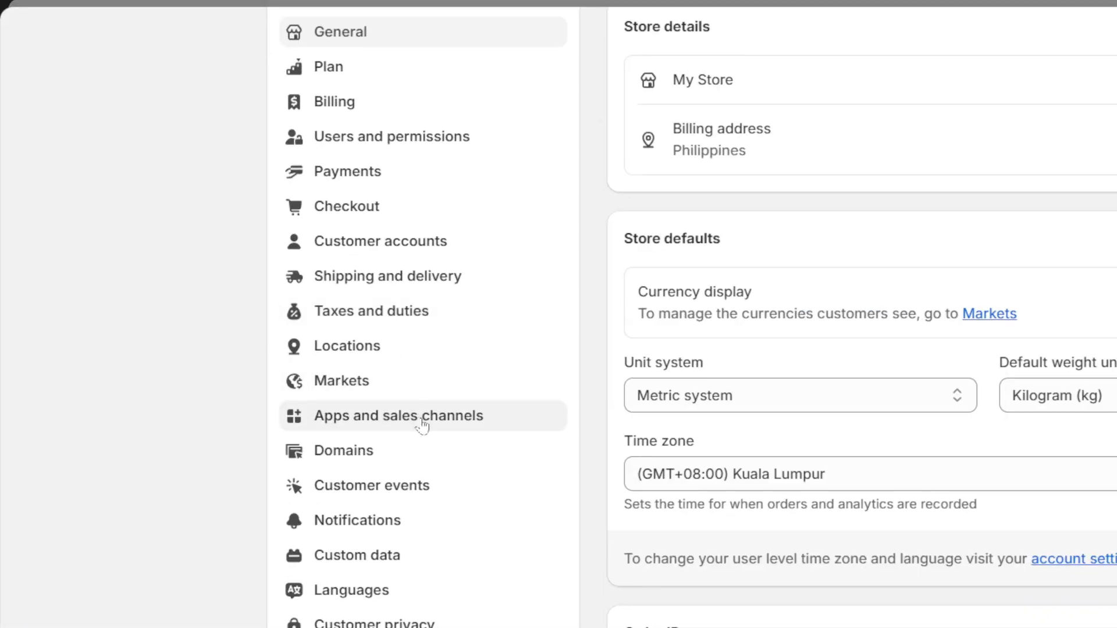
{"action": "left_click", "coordinate": [423, 427]}
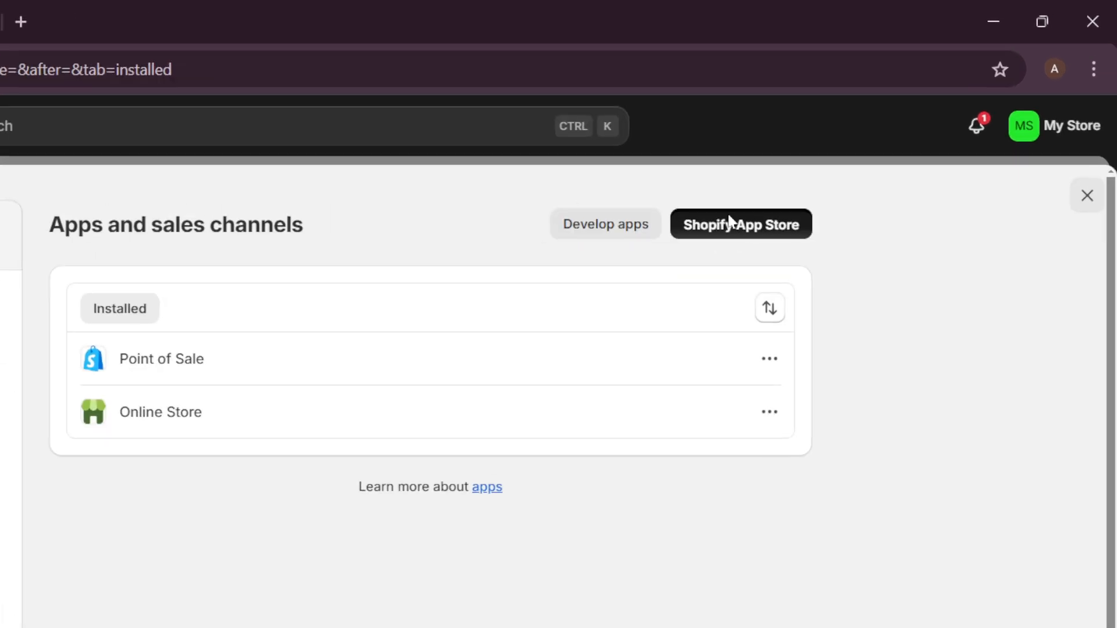
{"action": "left_click", "coordinate": [860, 149]}
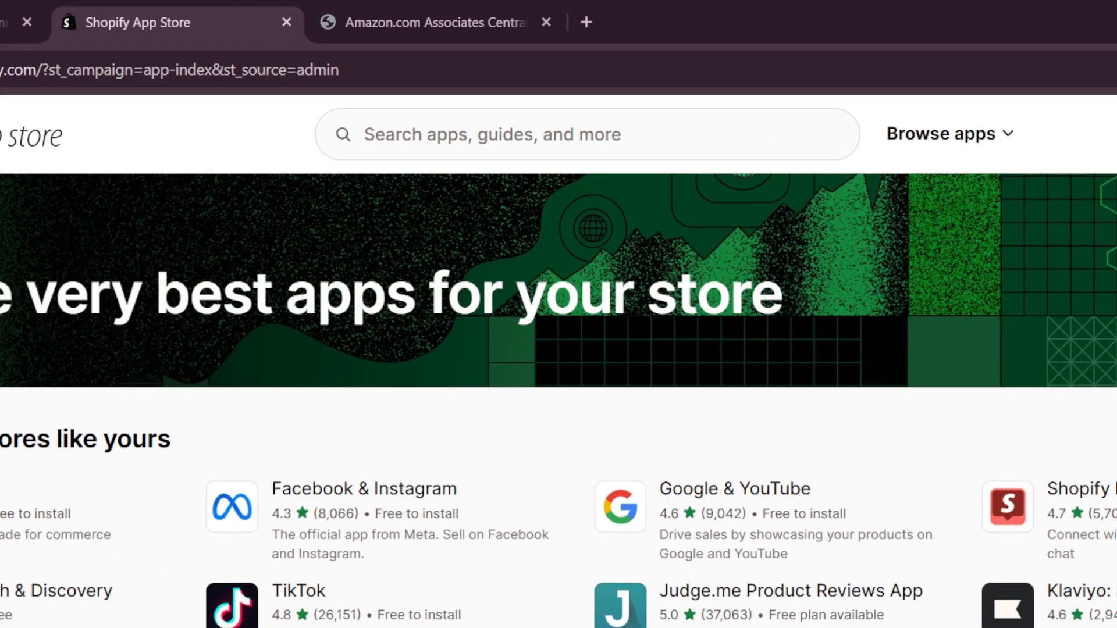
- Search the app store for "amazon" and open the Amazon Importer Spreadr App listing
{"action": "left_click", "coordinate": [524, 134]}
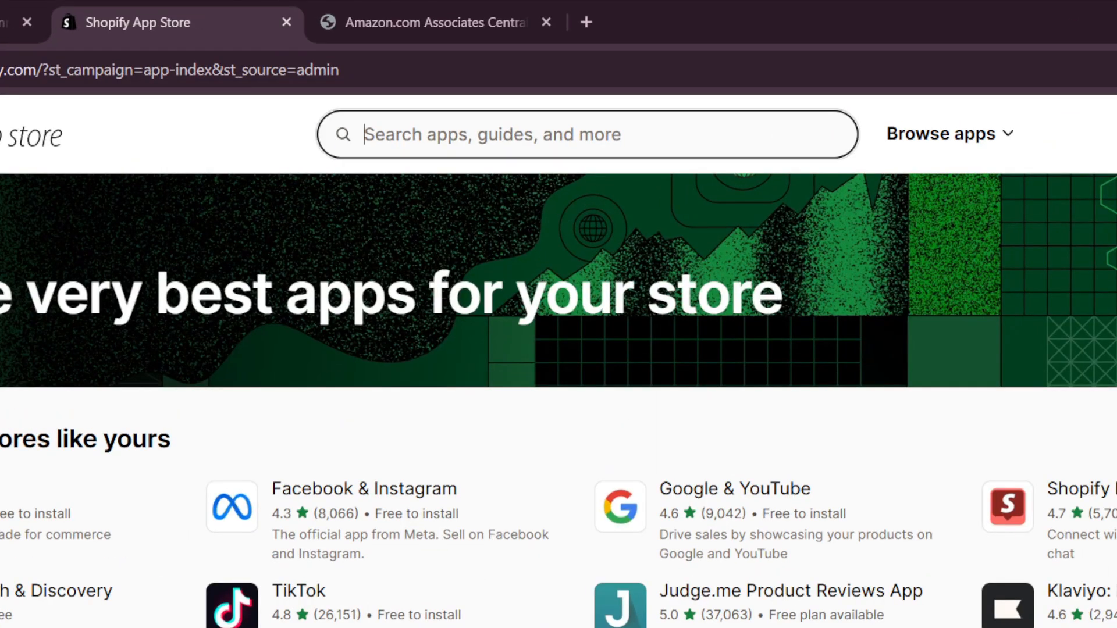
{"action": "type", "text": "amazon"}
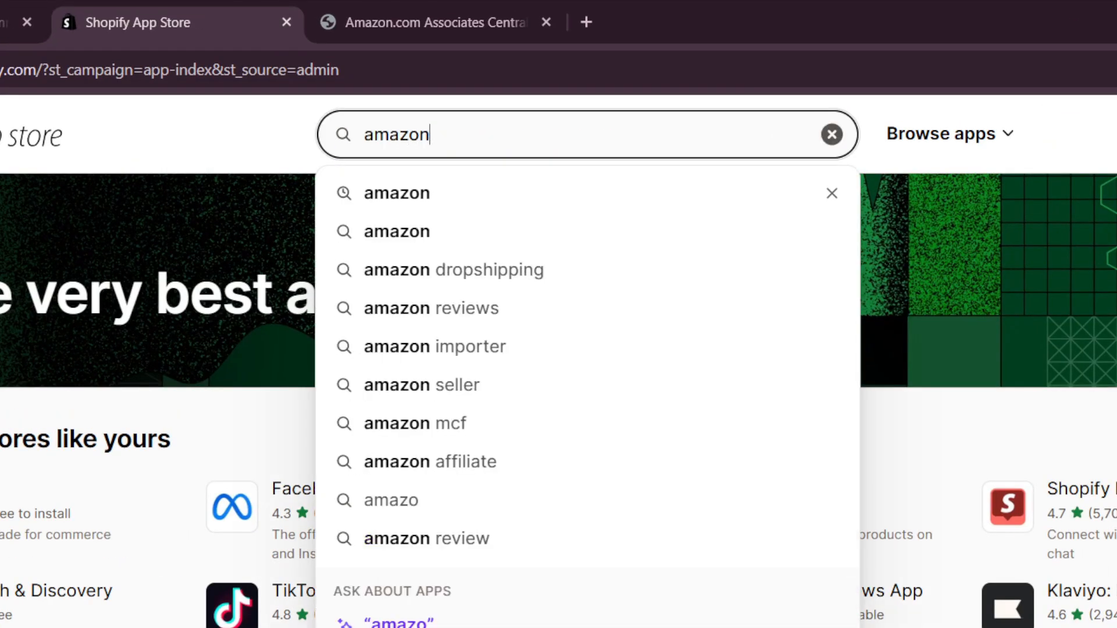
{"action": "key", "text": "Return"}
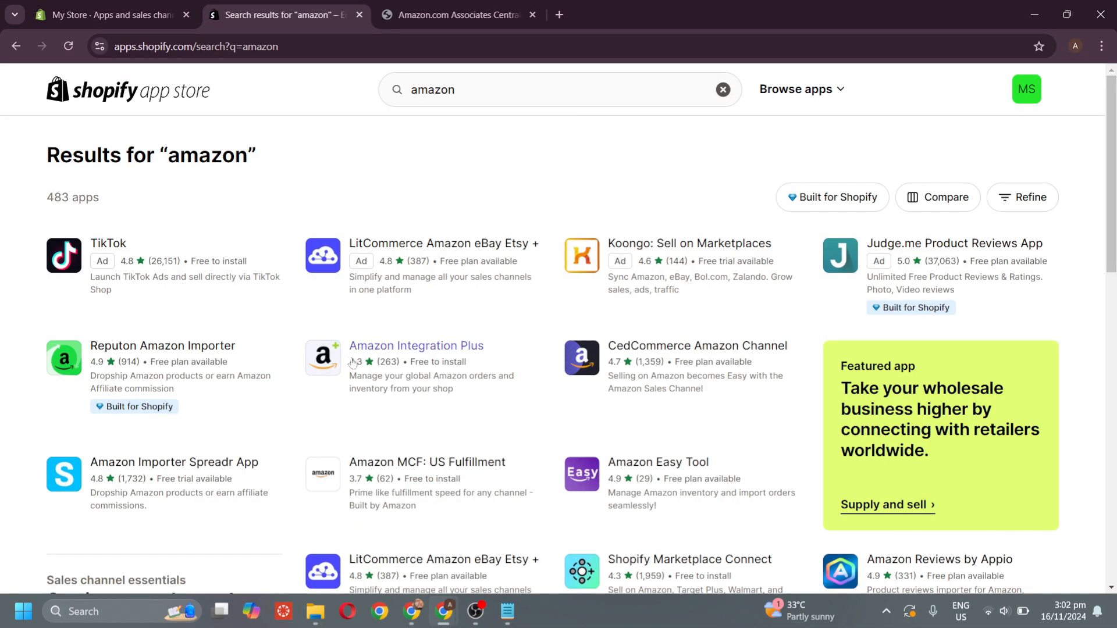
{"action": "scroll", "coordinate": [523, 381], "scroll_direction": "down", "scroll_amount": 1}
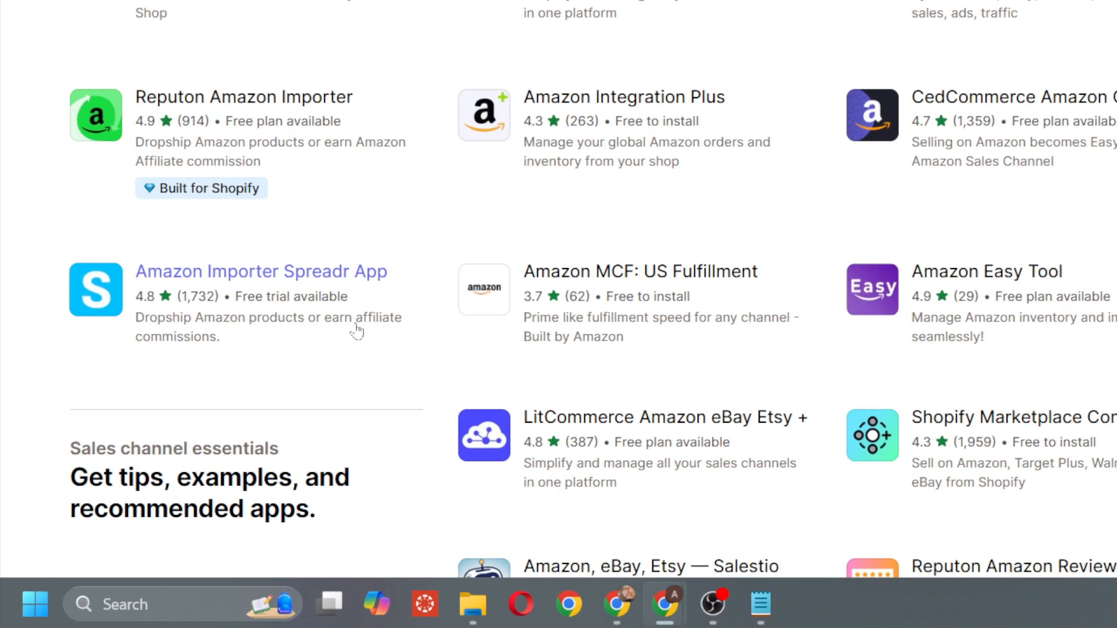
{"action": "left_click", "coordinate": [356, 331]}
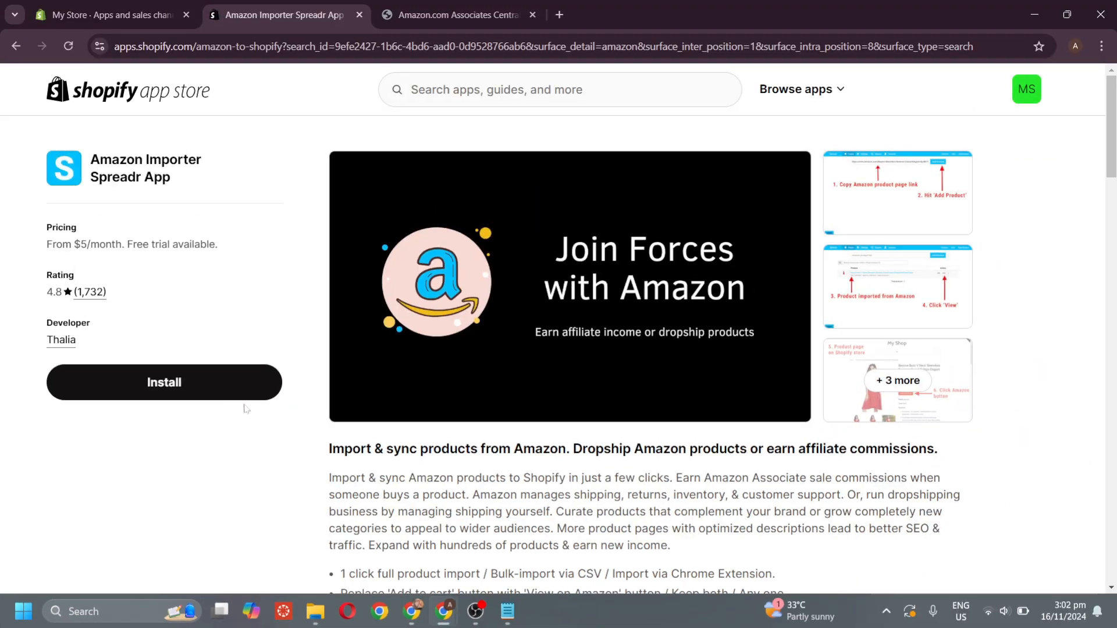
- Review the Amazon Importer Spreadr App's description and install the app on the store, granting its requested data access
{"action": "scroll", "coordinate": [668, 273], "scroll_direction": "down", "scroll_amount": 1}
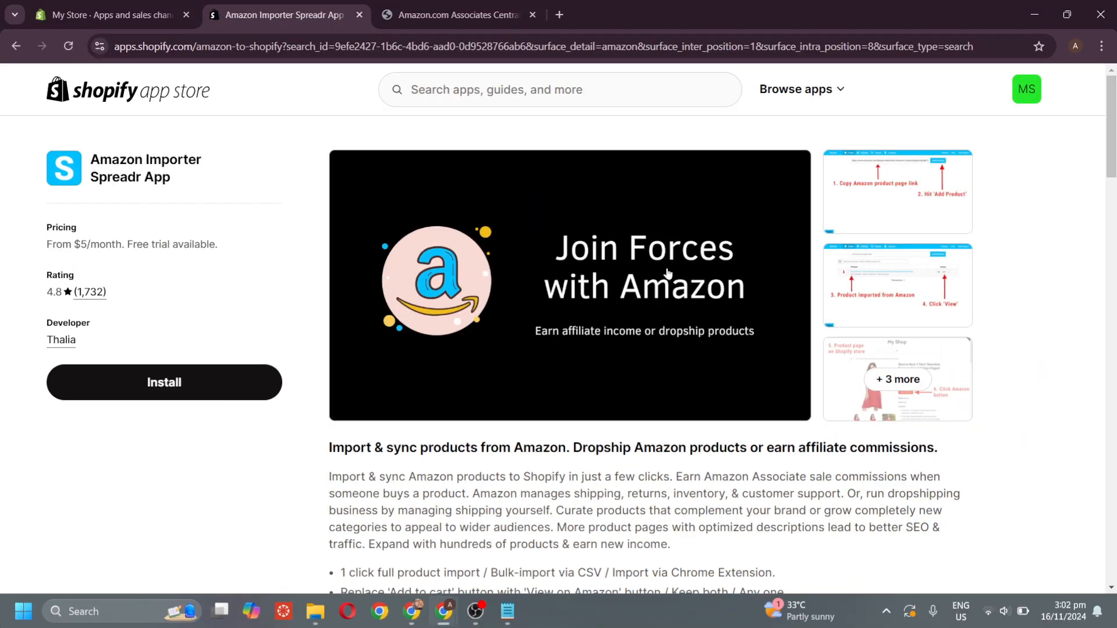
{"action": "scroll", "coordinate": [668, 273], "scroll_direction": "down", "scroll_amount": 2}
{"action": "scroll", "coordinate": [669, 273], "scroll_direction": "up", "scroll_amount": 1}
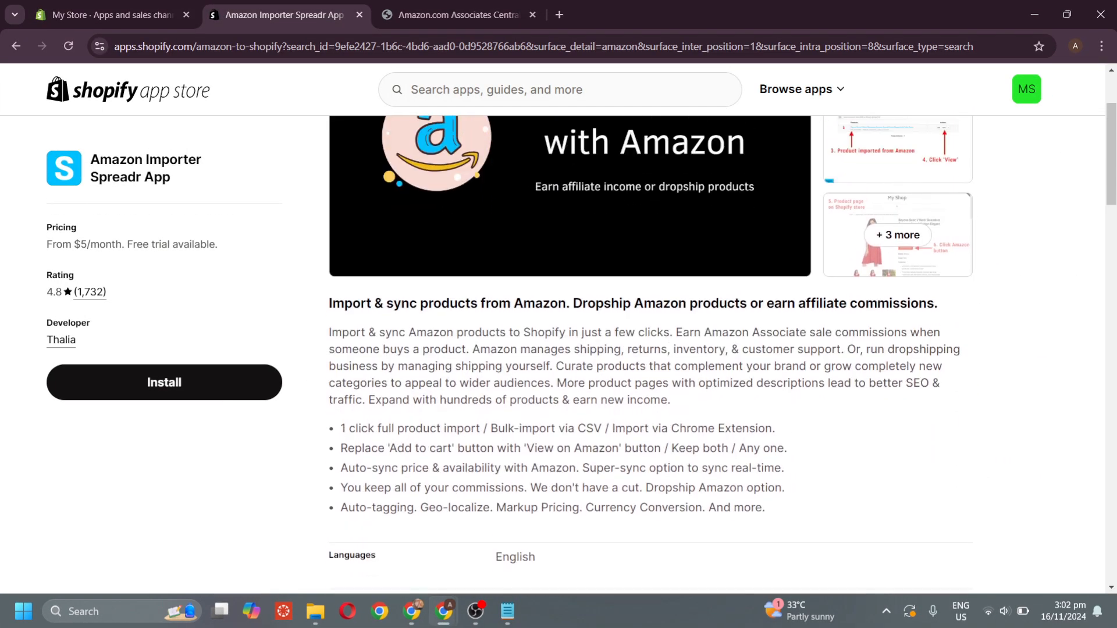
{"action": "scroll", "coordinate": [674, 274], "scroll_direction": "down", "scroll_amount": 1}
{"action": "scroll", "coordinate": [674, 275], "scroll_direction": "up", "scroll_amount": 2}
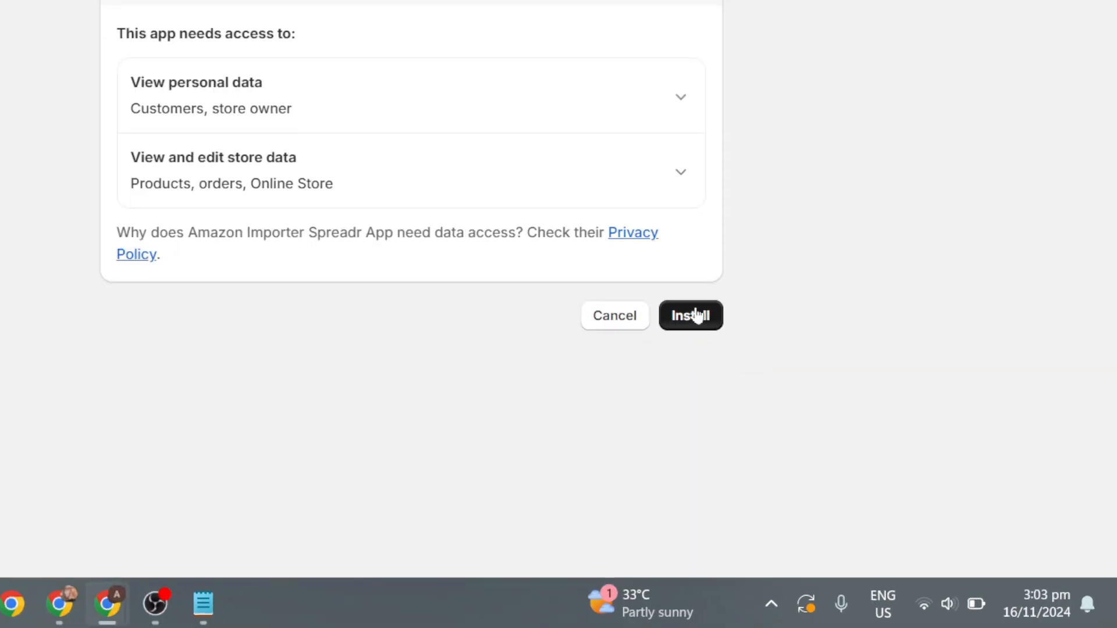
{"action": "left_click", "coordinate": [836, 417]}
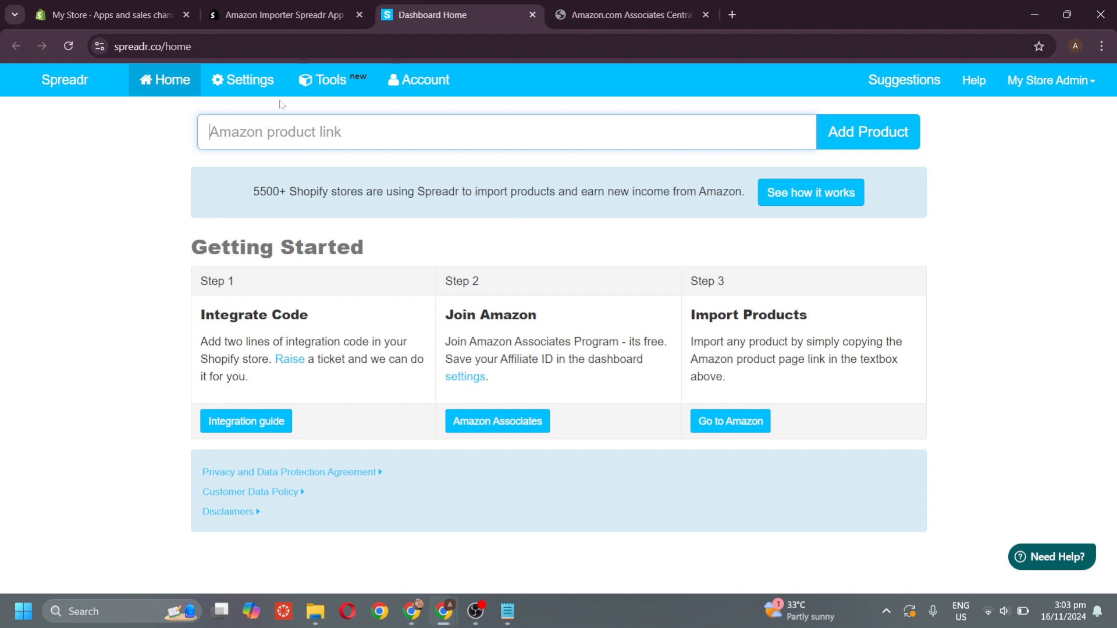
- Open Spreadr's Amazon affiliate ID settings and keep United States as the country
{"action": "left_click", "coordinate": [242, 85]}
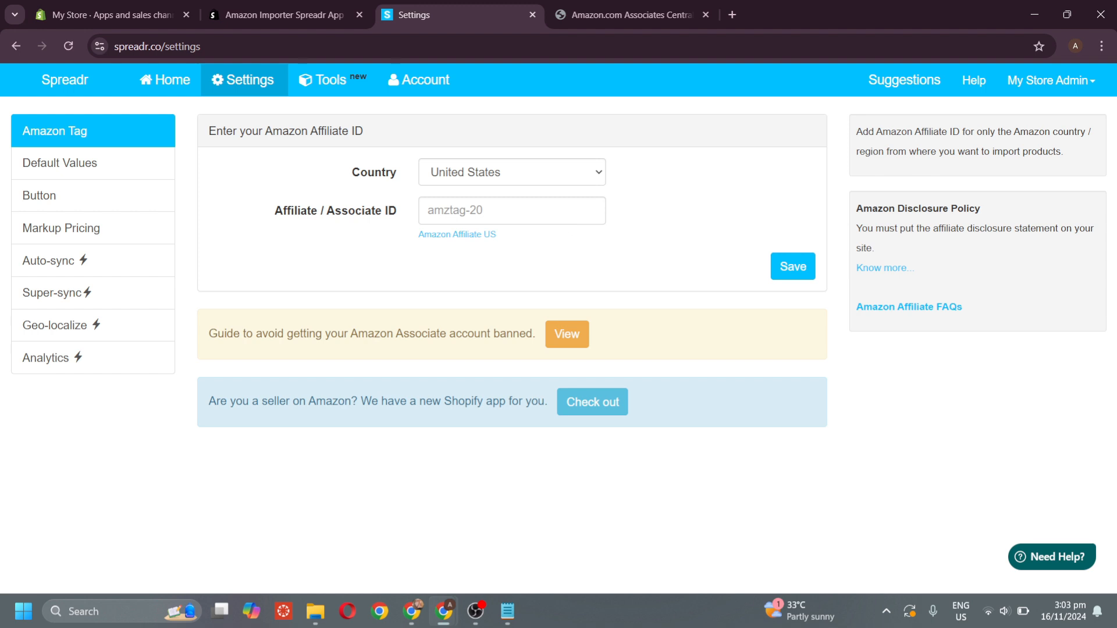
{"action": "left_click", "coordinate": [560, 174]}
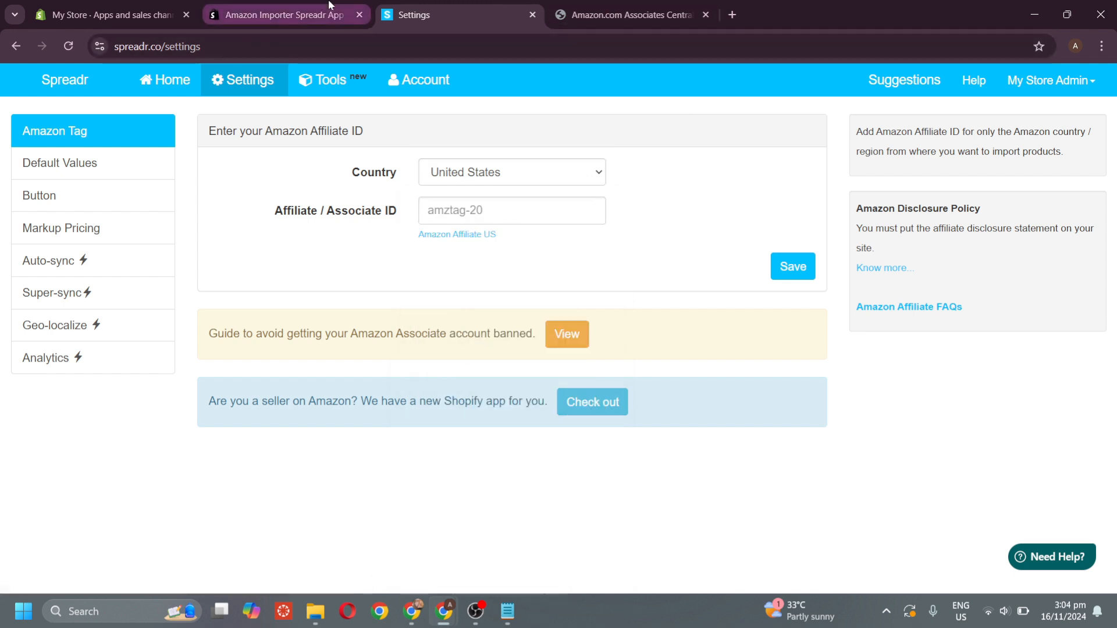
- Switch to Amazon Associates Central and copy the account's store ID
{"action": "left_click", "coordinate": [132, 6]}
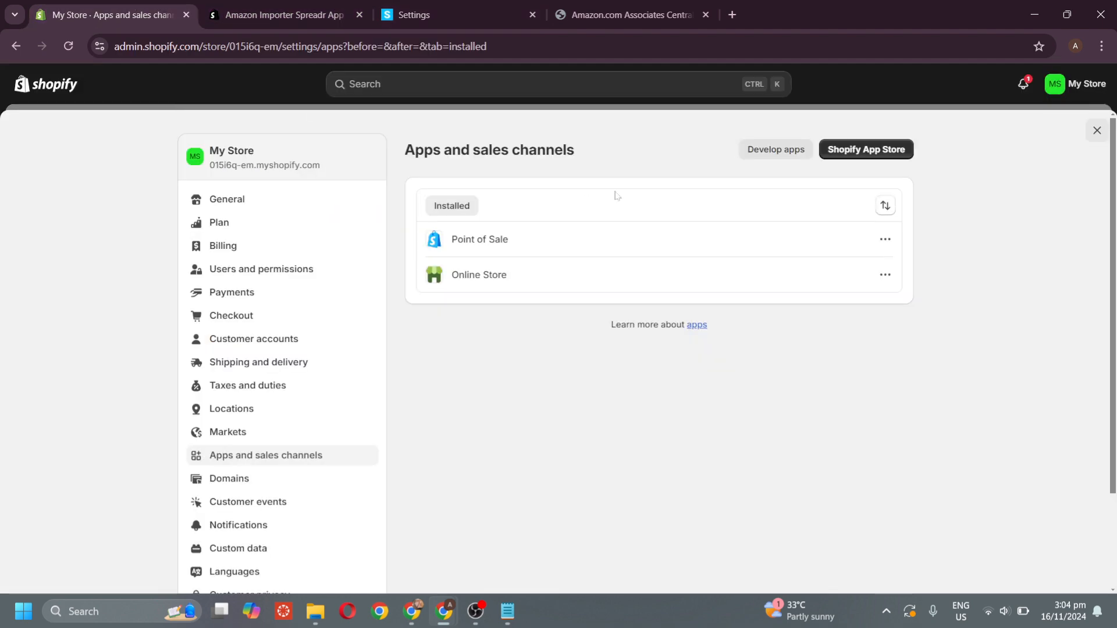
{"action": "left_click", "coordinate": [487, 6]}
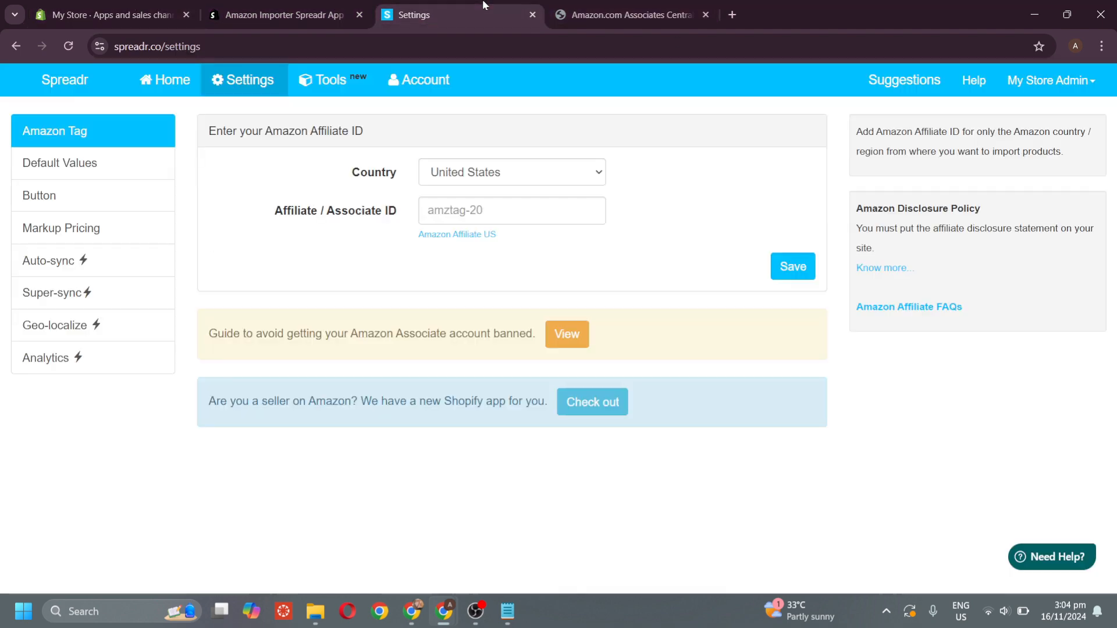
{"action": "left_click", "coordinate": [319, 6]}
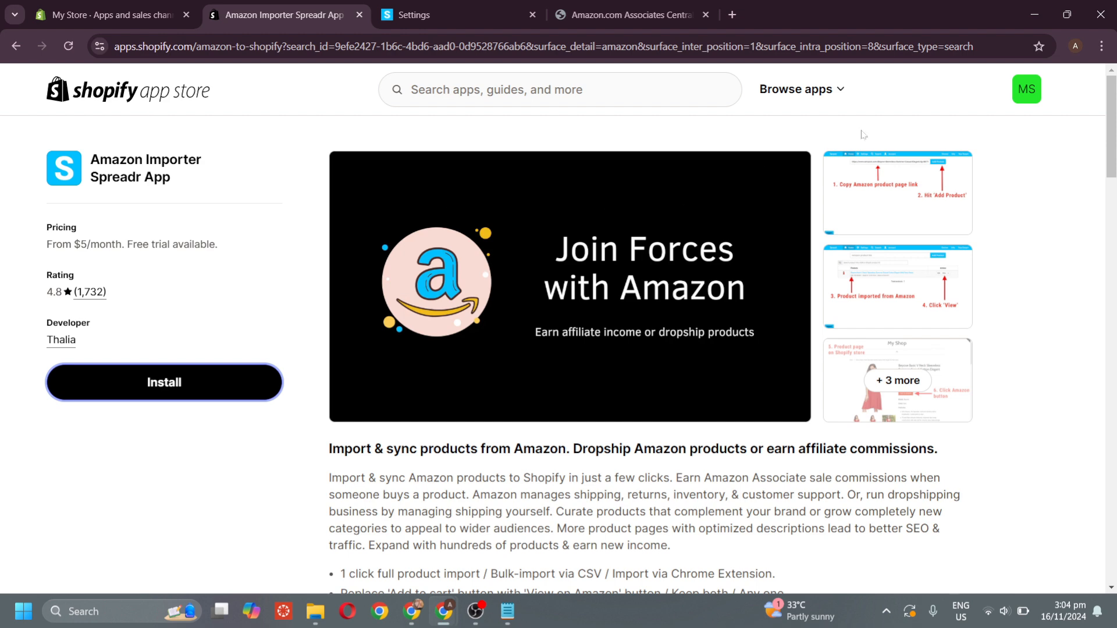
{"action": "left_click", "coordinate": [631, 12]}
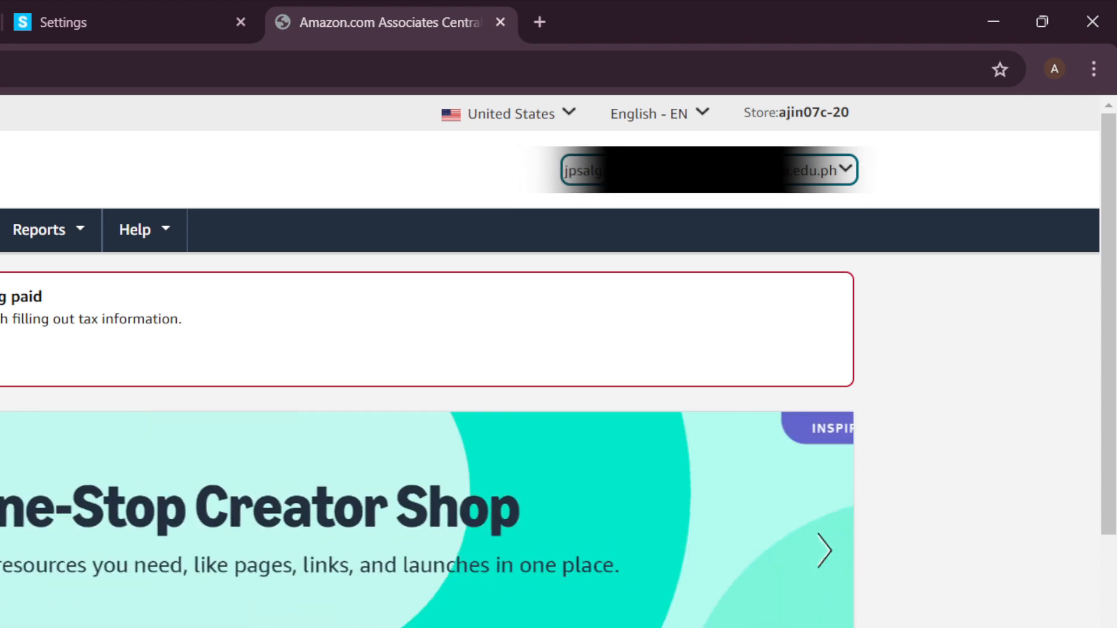
{"action": "left_click_drag", "start_coordinate": [779, 113], "coordinate": [840, 113]}
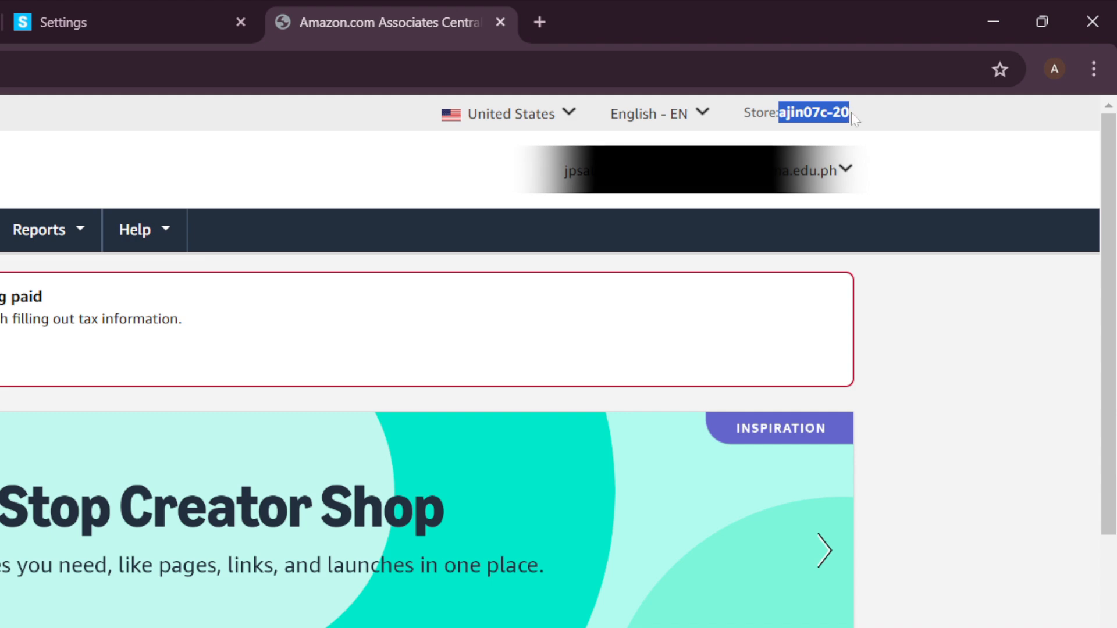
{"action": "right_click", "coordinate": [813, 114]}
{"action": "left_click", "coordinate": [845, 141]}
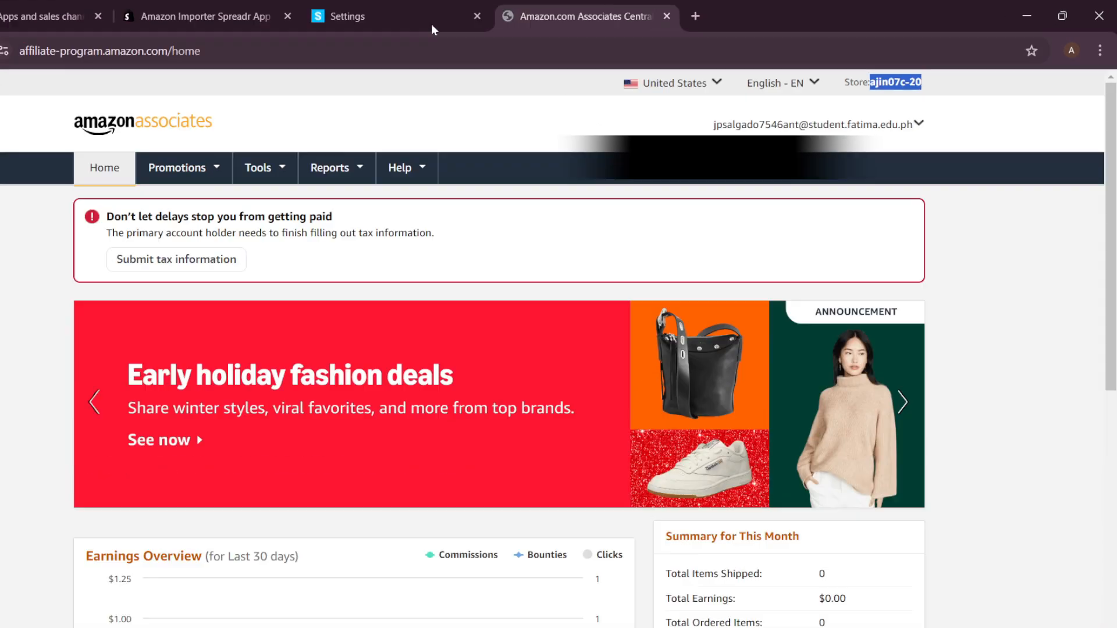
- Paste the copied store ID as the Affiliate / Associate ID in Spreadr's settings and save
{"action": "left_click", "coordinate": [134, 22]}
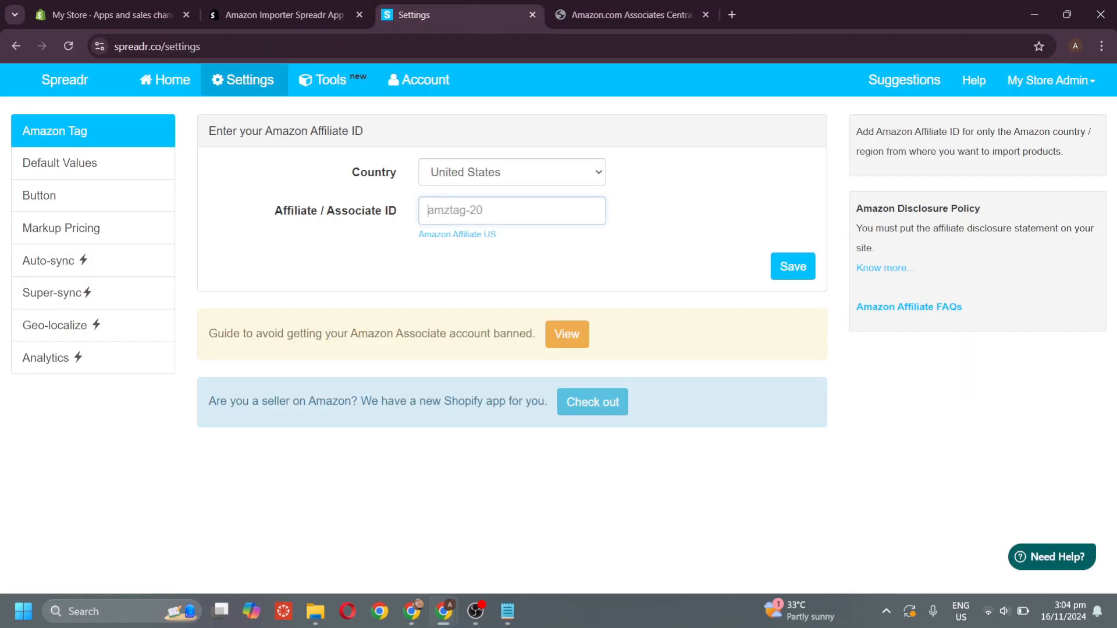
{"action": "right_click", "coordinate": [481, 212]}
{"action": "left_click", "coordinate": [586, 354]}
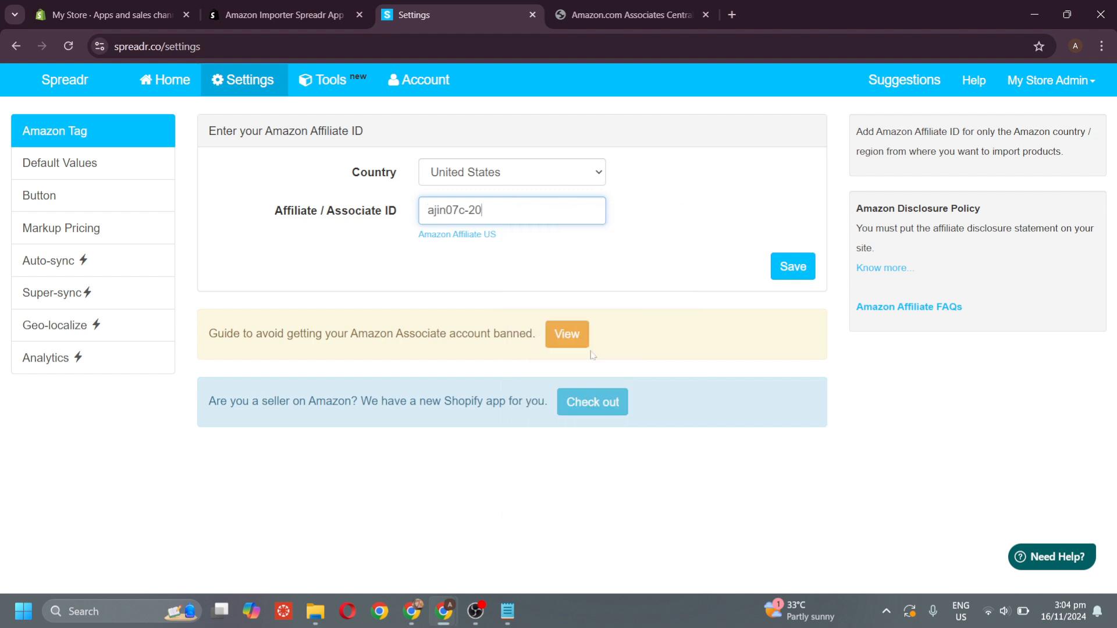
{"action": "left_click", "coordinate": [784, 267]}
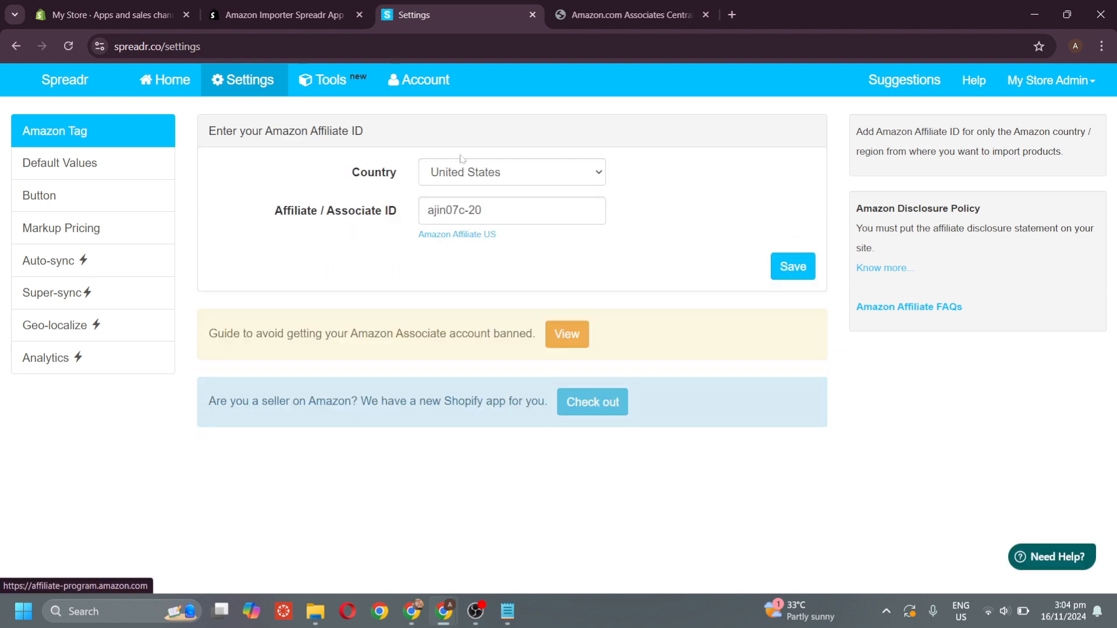
- Copy the Amazon link of the Taotree Watercolor Paint Set 100 Colors and add it as a product in Spreadr
{"action": "left_click", "coordinate": [344, 89]}
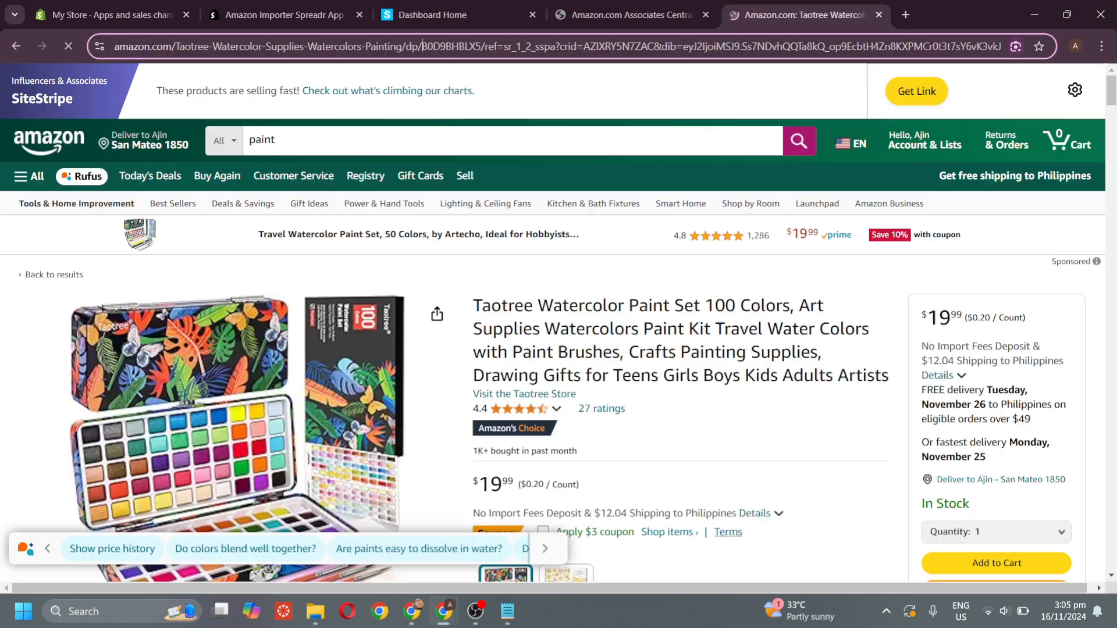
{"action": "left_click", "coordinate": [425, 46]}
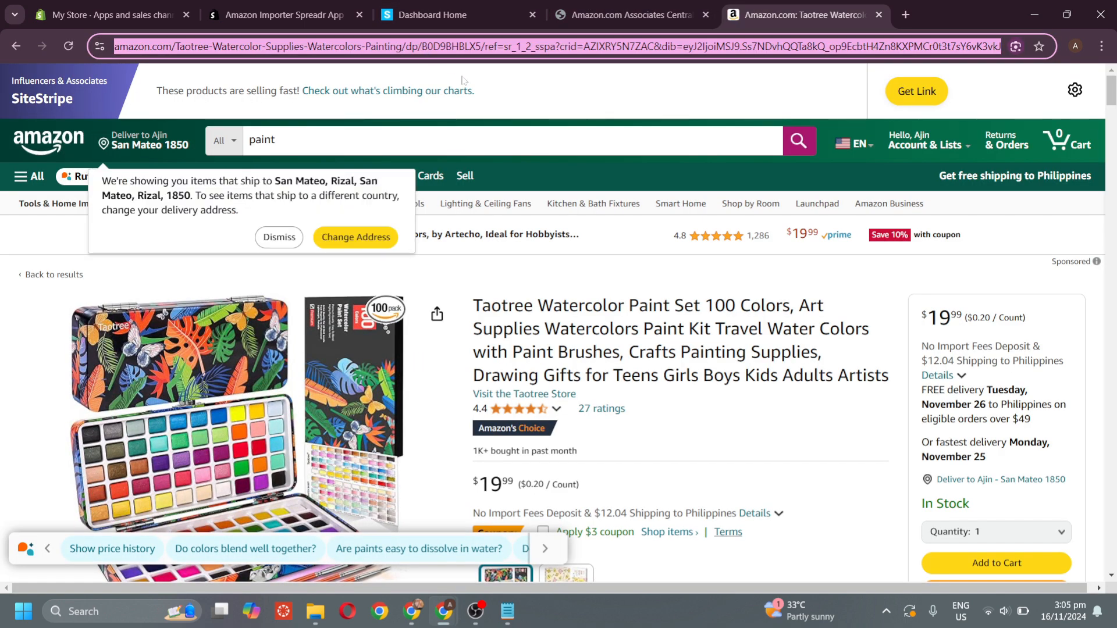
{"action": "left_click", "coordinate": [470, 6]}
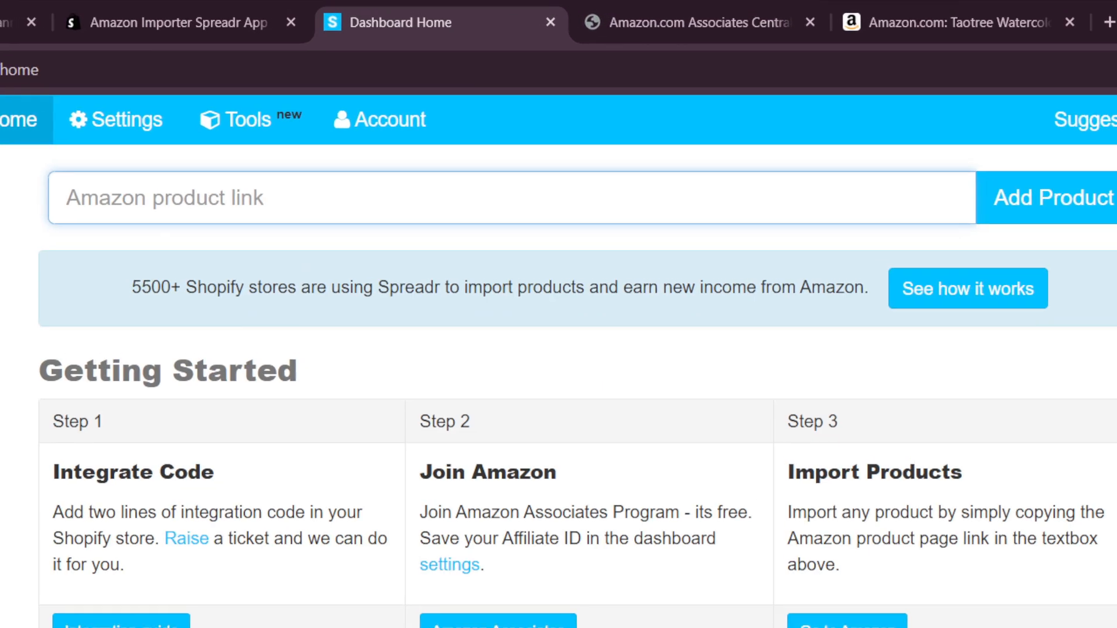
{"action": "key", "text": "ctrl+v"}
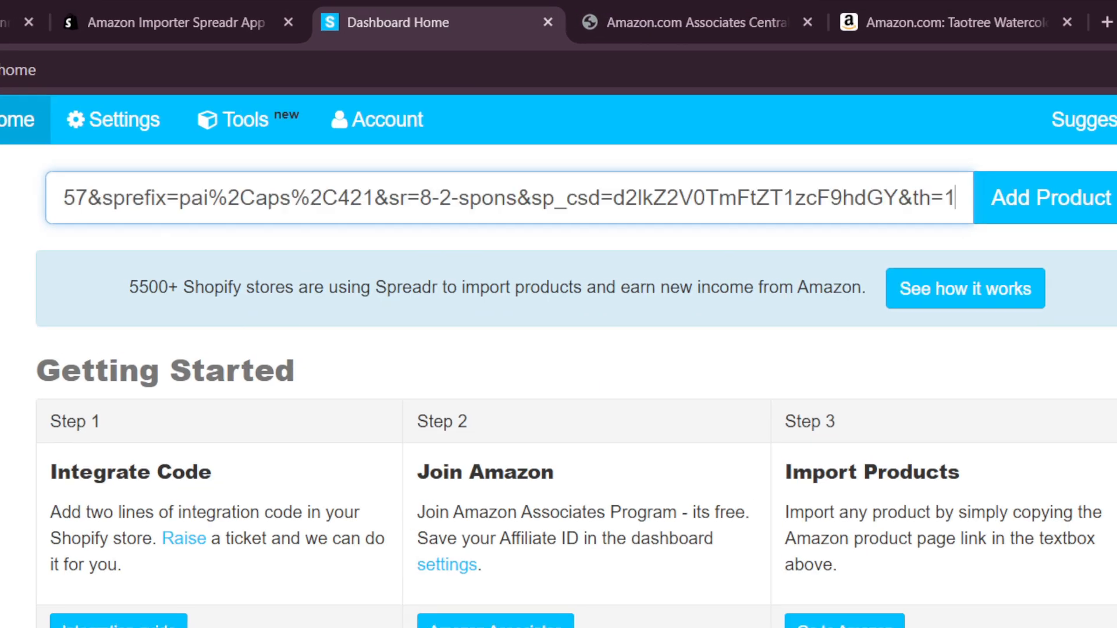
{"action": "left_click", "coordinate": [1020, 198]}
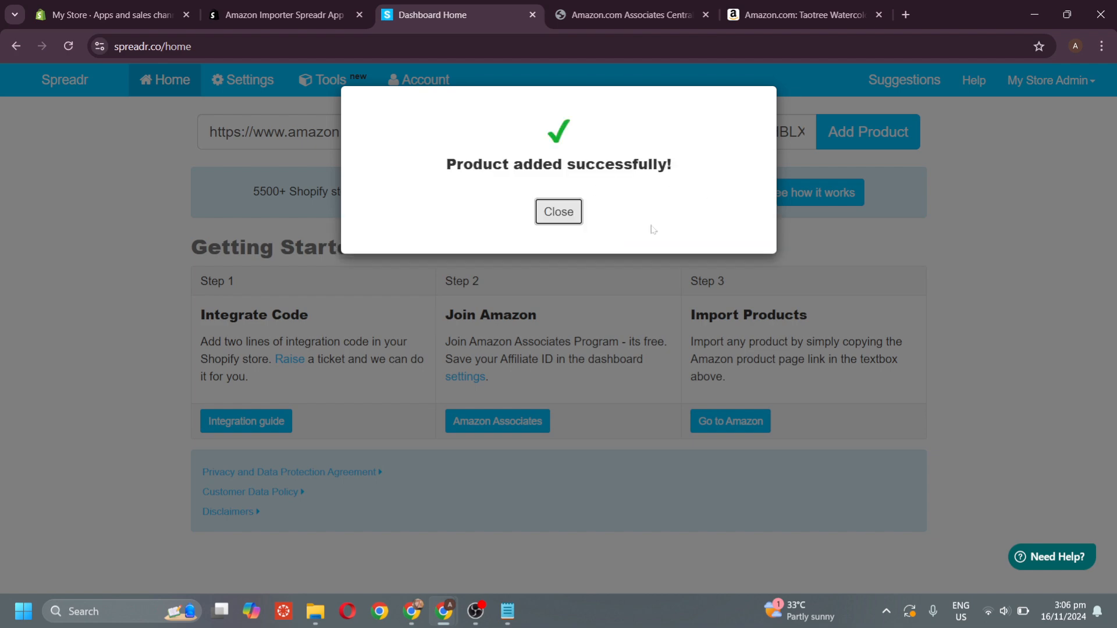
{"action": "left_click", "coordinate": [559, 213]}
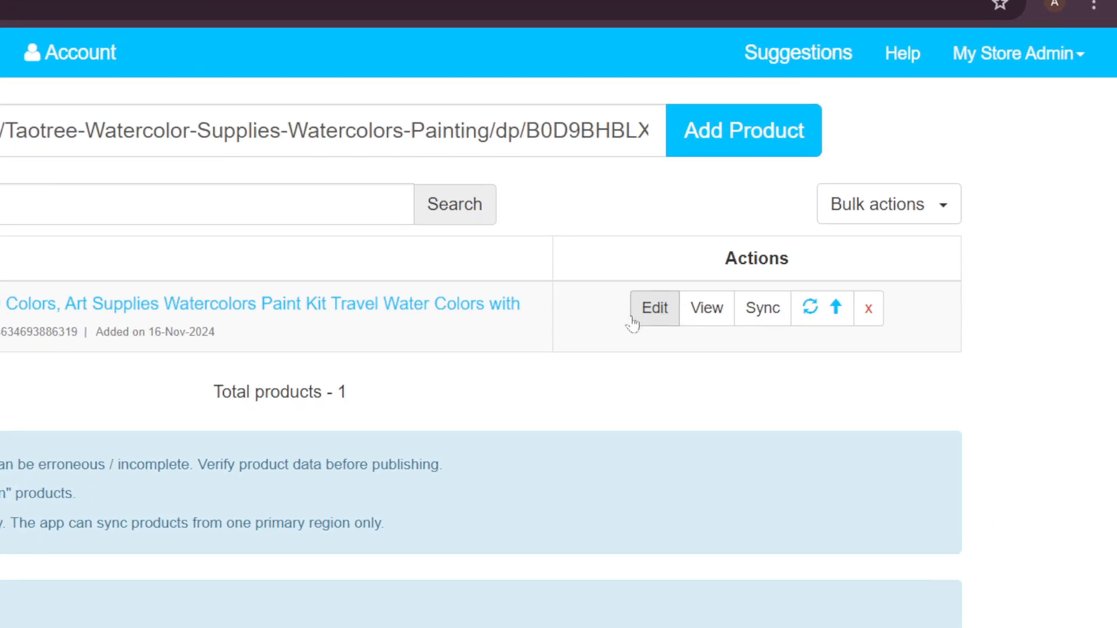
- Open the imported paint set for editing in Shopify, review its details and shorten the title to "Taotree Watercolor Paint Set 100 Colors"
{"action": "left_click", "coordinate": [814, 253]}
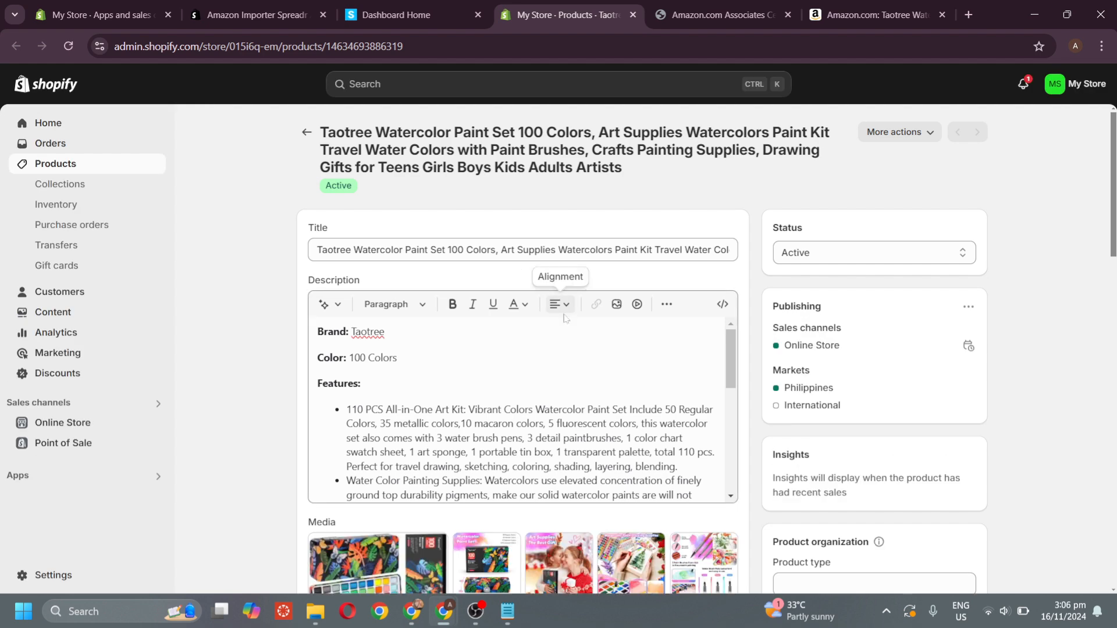
{"action": "scroll", "coordinate": [564, 317], "scroll_direction": "down", "scroll_amount": 3}
{"action": "scroll", "coordinate": [563, 317], "scroll_direction": "down", "scroll_amount": 3}
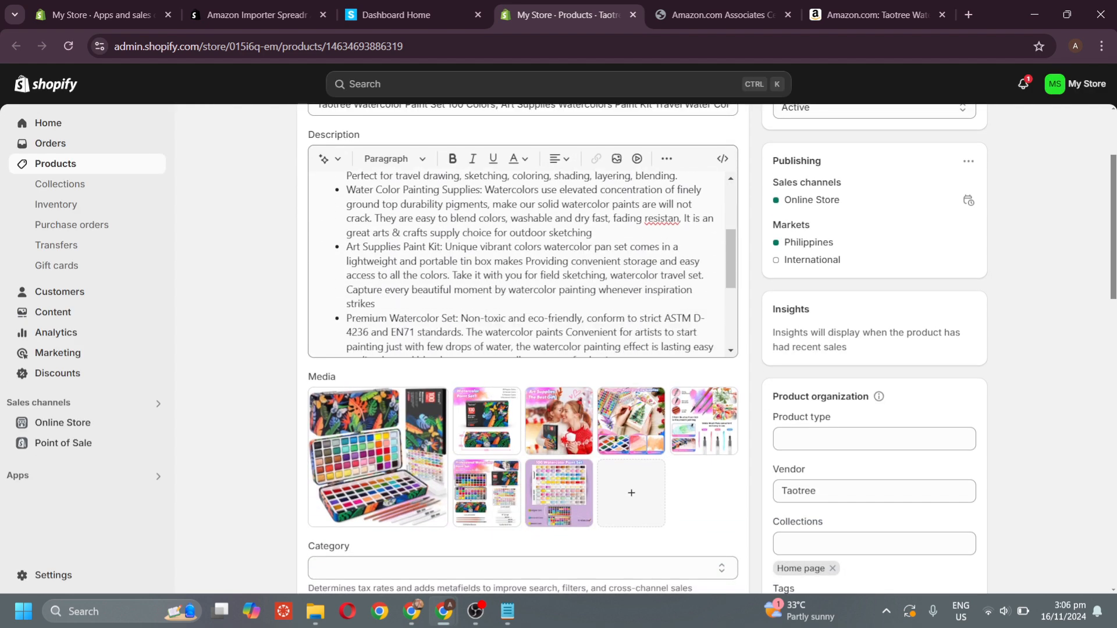
{"action": "scroll", "coordinate": [563, 317], "scroll_direction": "up", "scroll_amount": 3}
{"action": "scroll", "coordinate": [564, 317], "scroll_direction": "up", "scroll_amount": 3}
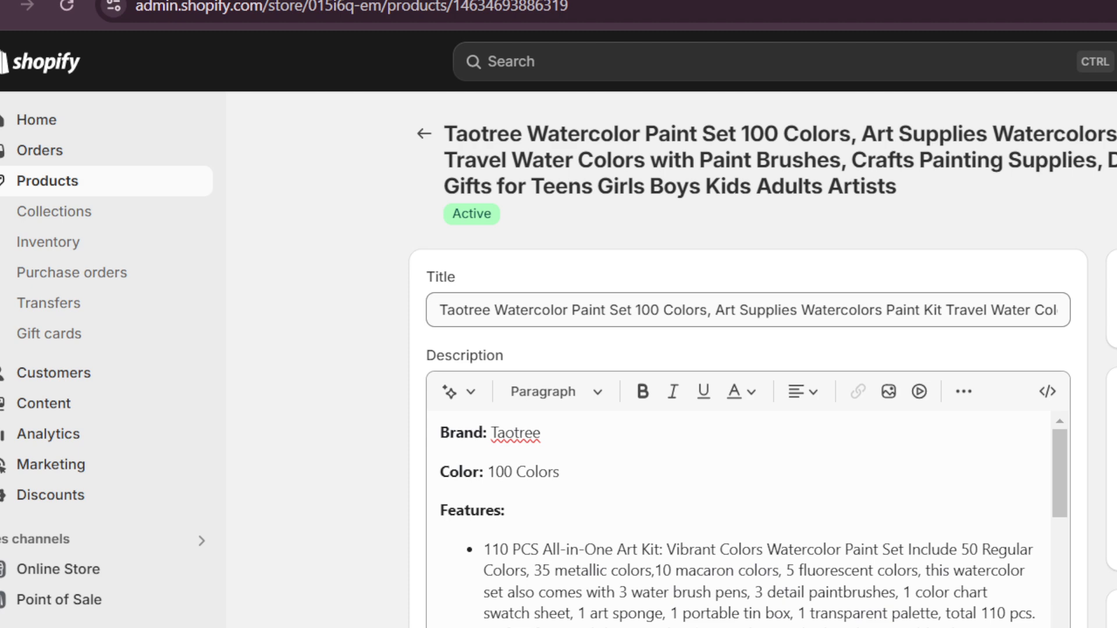
{"action": "mouse_move", "coordinate": [708, 310]}
{"action": "left_mouse_down"}
{"action": "mouse_move", "coordinate": [1033, 310]}
{"action": "mouse_move", "coordinate": [704, 315]}
{"action": "left_mouse_up"}
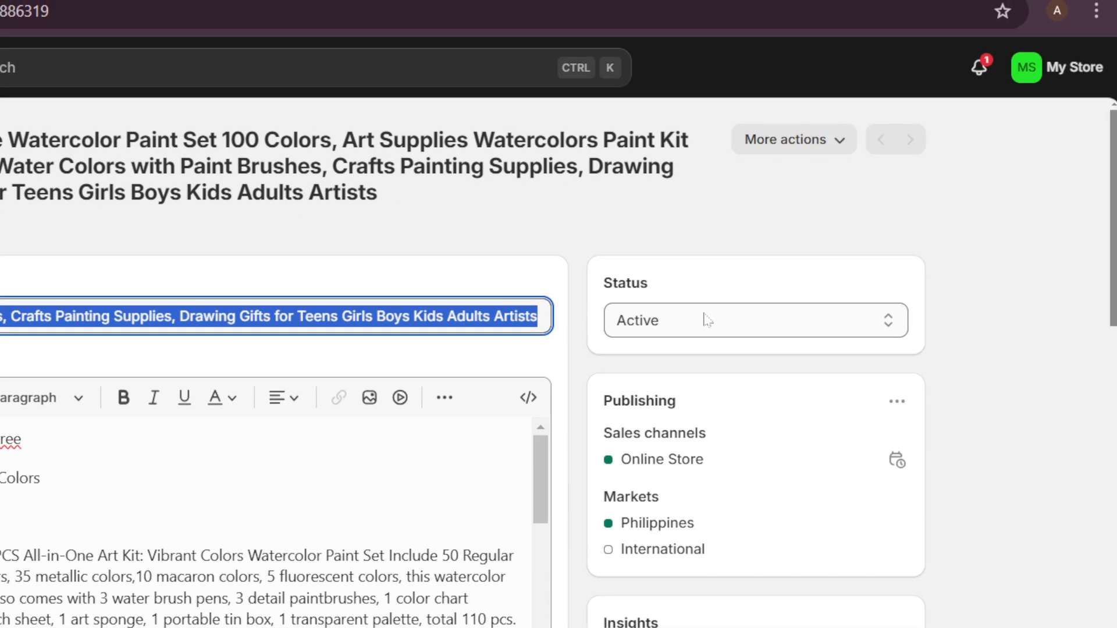
{"action": "key", "text": "BackSpace"}
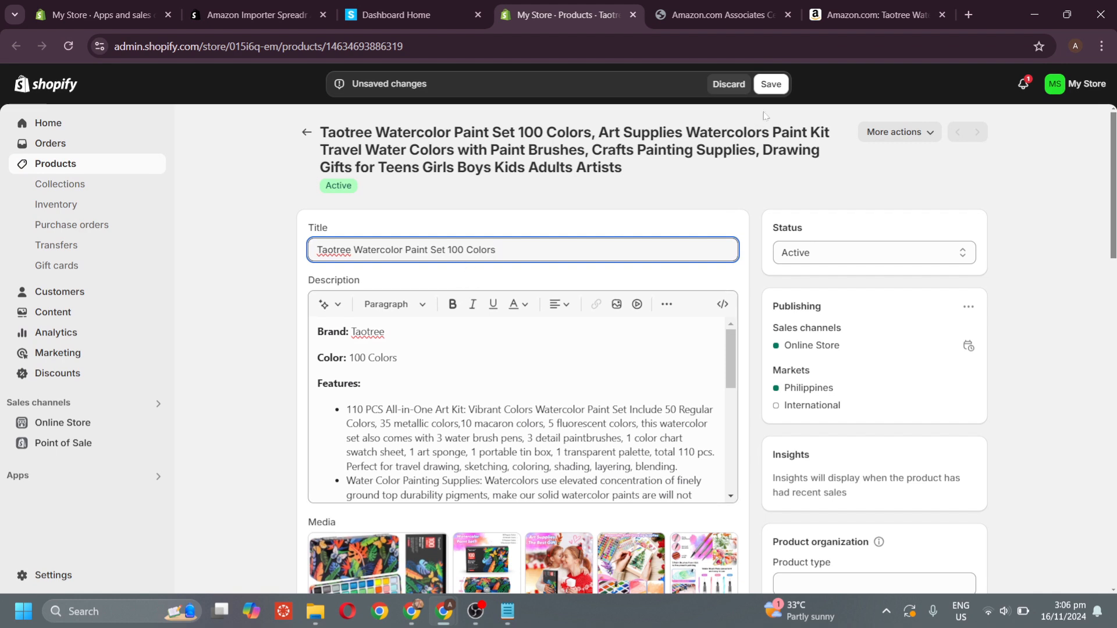
- Save the paint set's edited title and review its description, pricing, inventory, shipping and search engine listing
{"action": "left_click", "coordinate": [771, 84]}
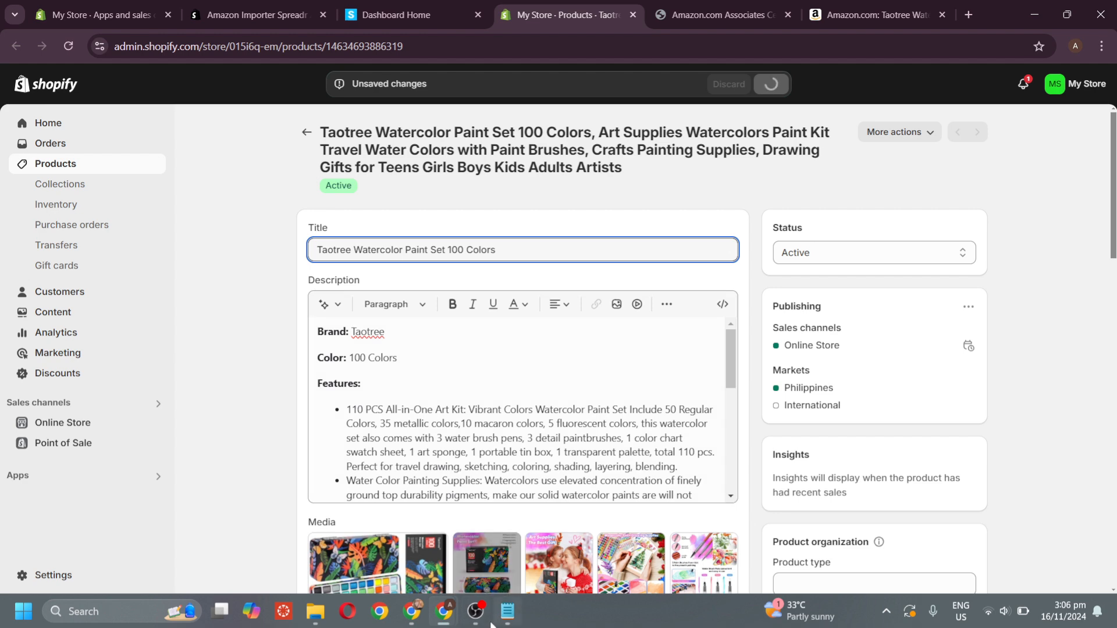
{"action": "scroll", "coordinate": [643, 387], "scroll_direction": "down", "scroll_amount": 7}
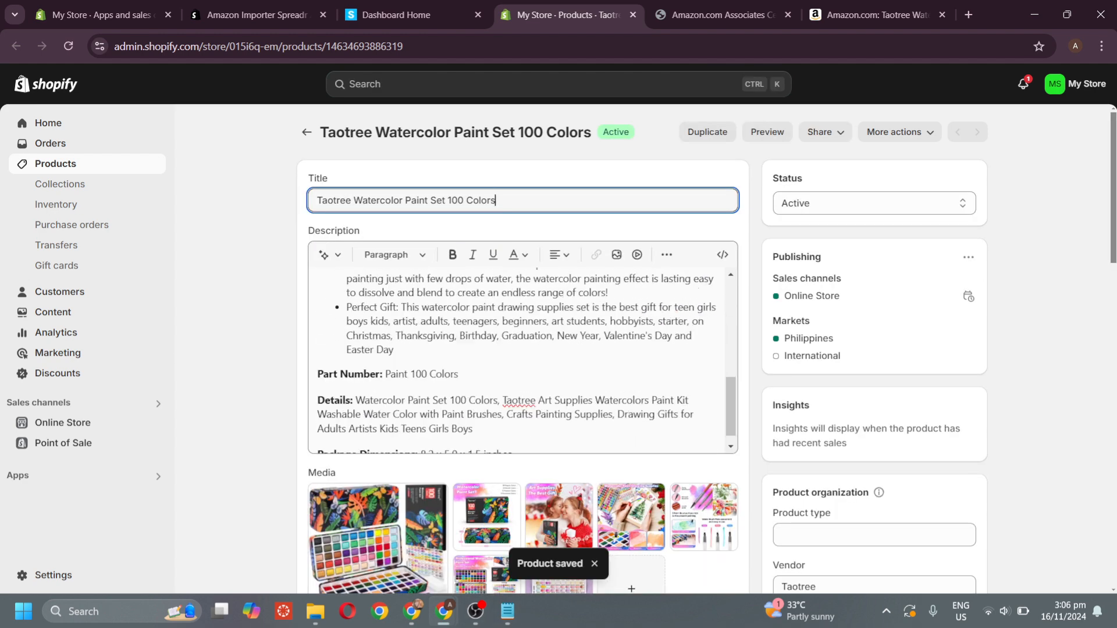
{"action": "scroll", "coordinate": [643, 387], "scroll_direction": "down", "scroll_amount": 5}
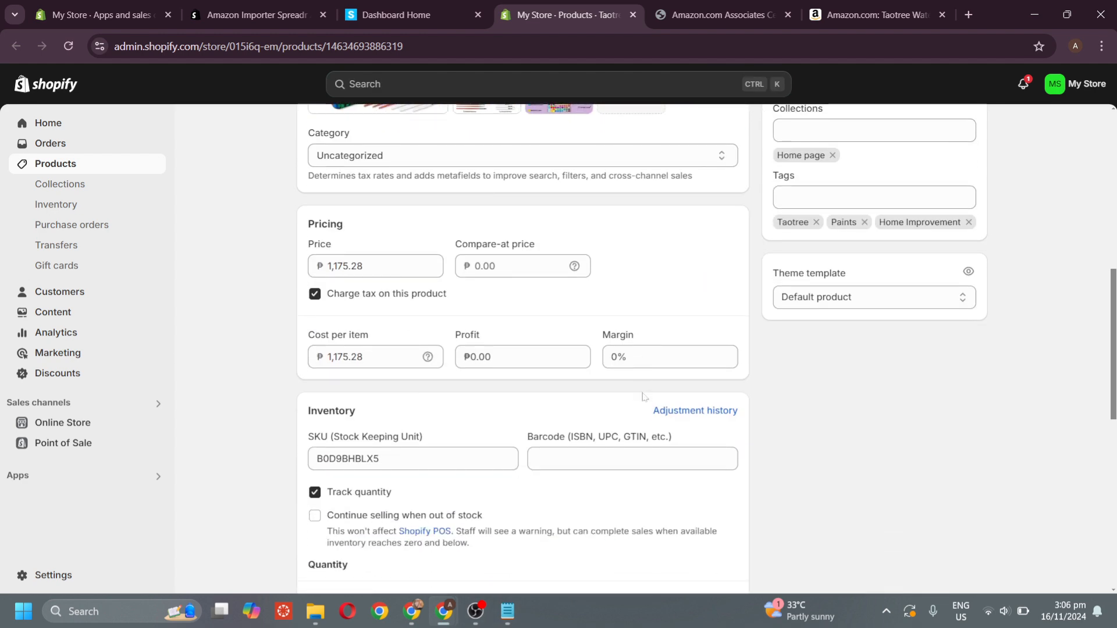
{"action": "scroll", "coordinate": [643, 396], "scroll_direction": "down", "scroll_amount": 3}
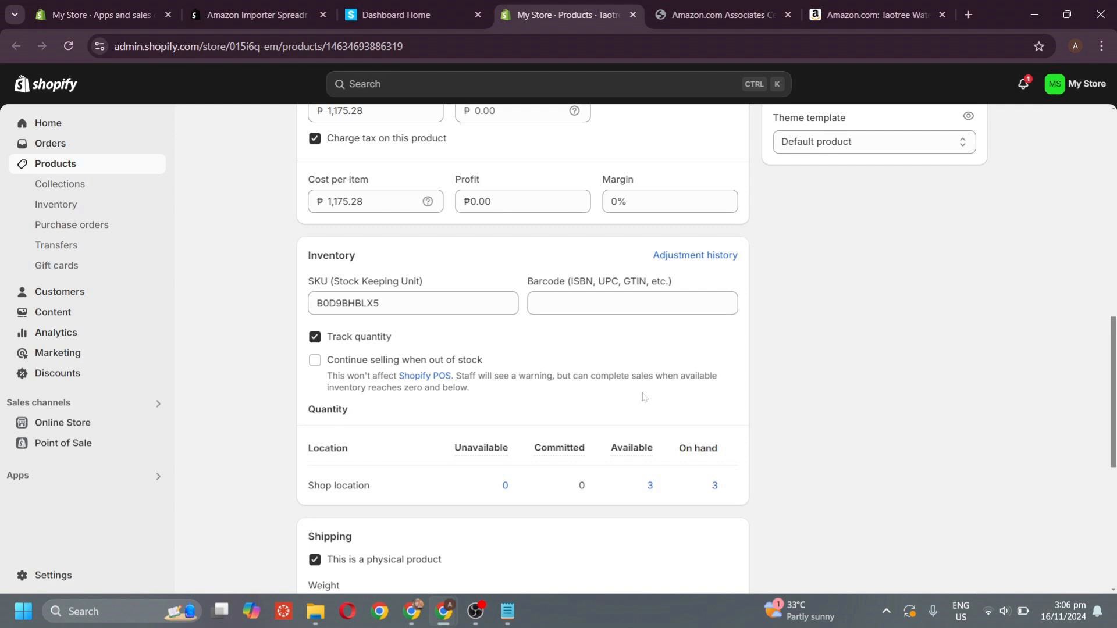
{"action": "scroll", "coordinate": [643, 397], "scroll_direction": "down", "scroll_amount": 7}
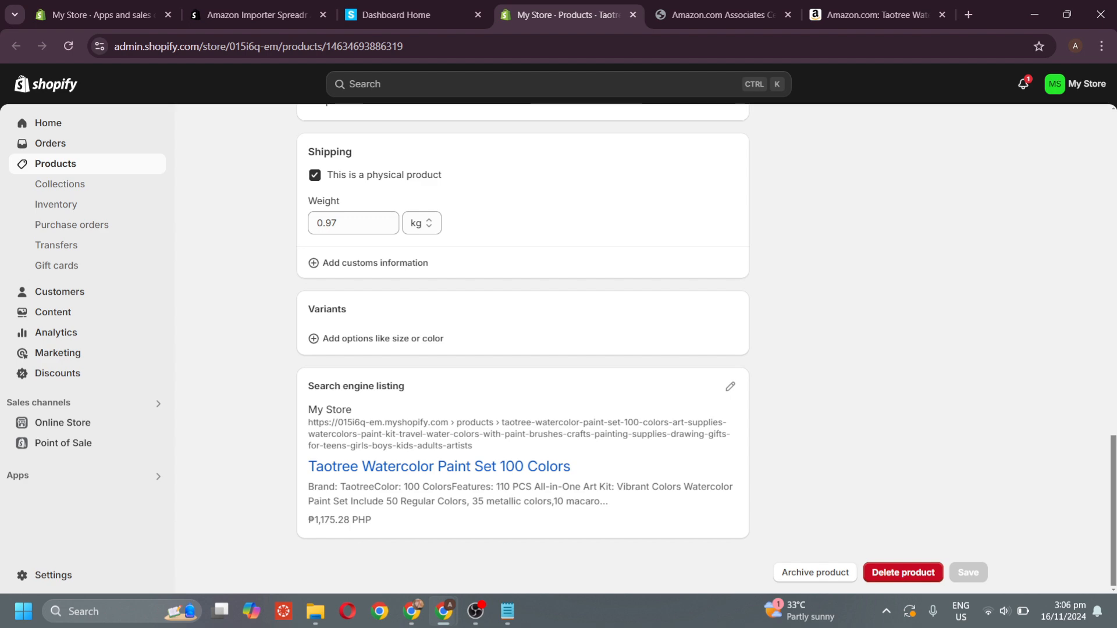
{"action": "scroll", "coordinate": [635, 421], "scroll_direction": "up", "scroll_amount": 15}
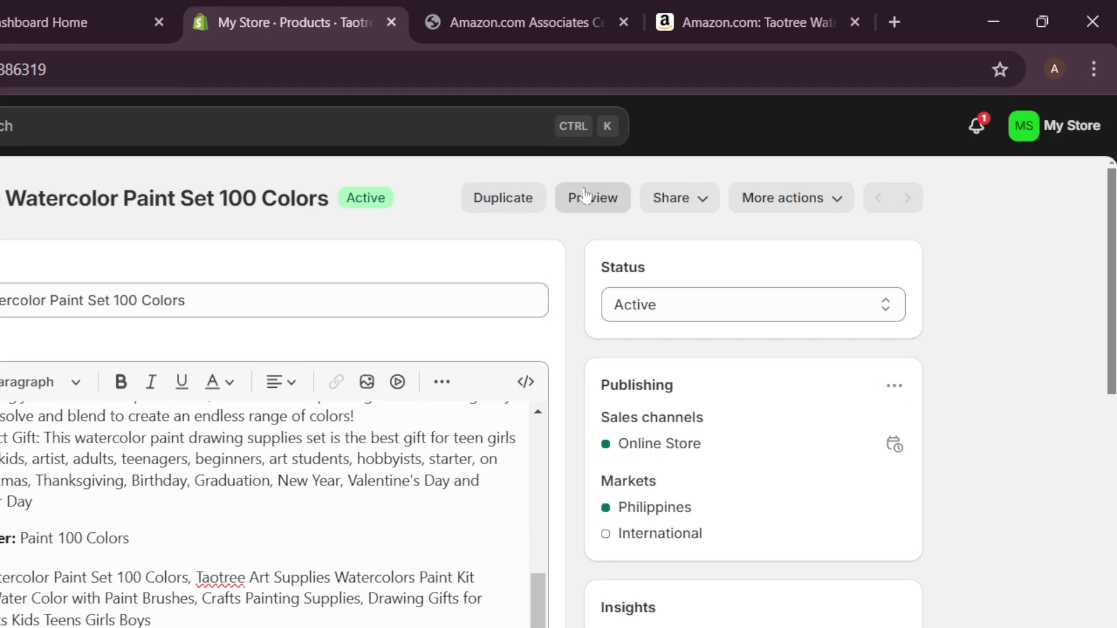
- Preview the paint set's storefront page, and open the product list in the store admin to check its entry
{"action": "left_click", "coordinate": [585, 195]}
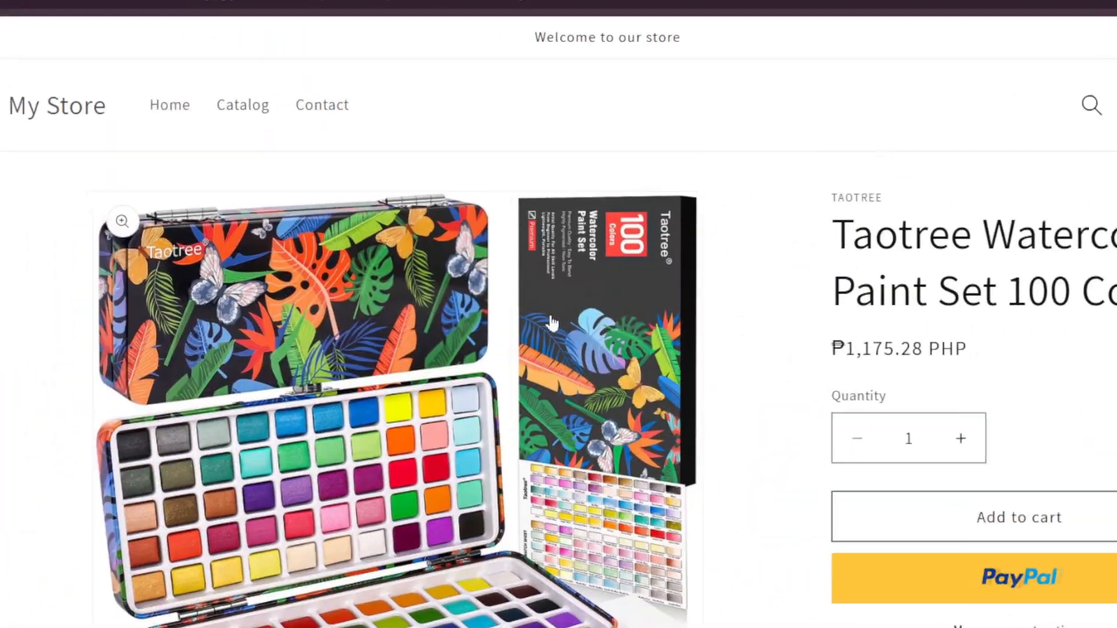
{"action": "scroll", "coordinate": [342, 329], "scroll_direction": "down", "scroll_amount": 5}
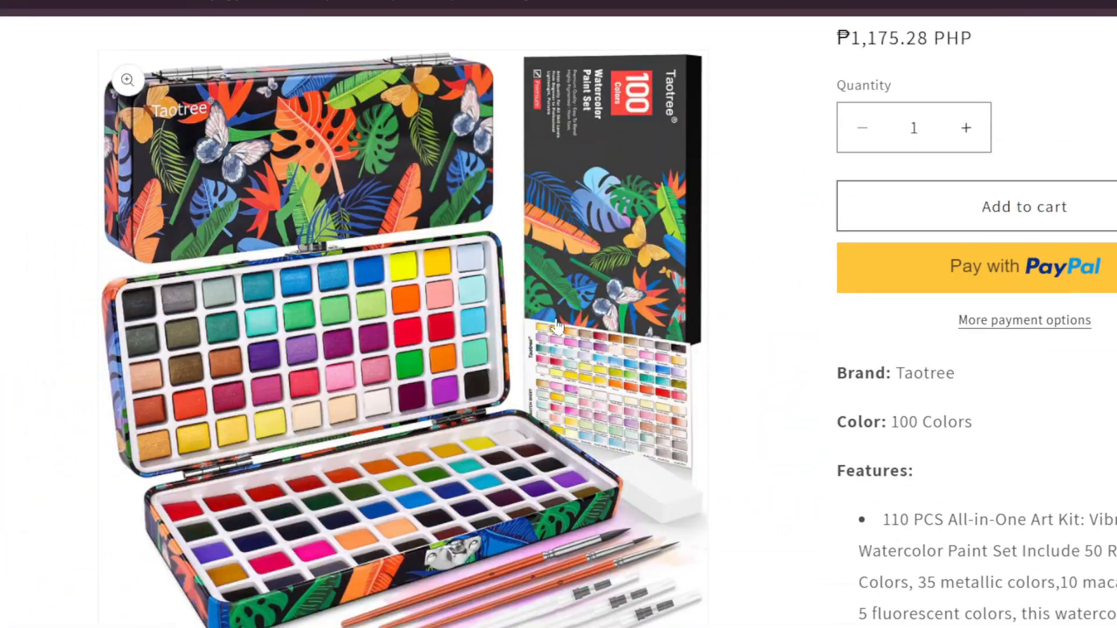
{"action": "scroll", "coordinate": [557, 329], "scroll_direction": "up", "scroll_amount": 5}
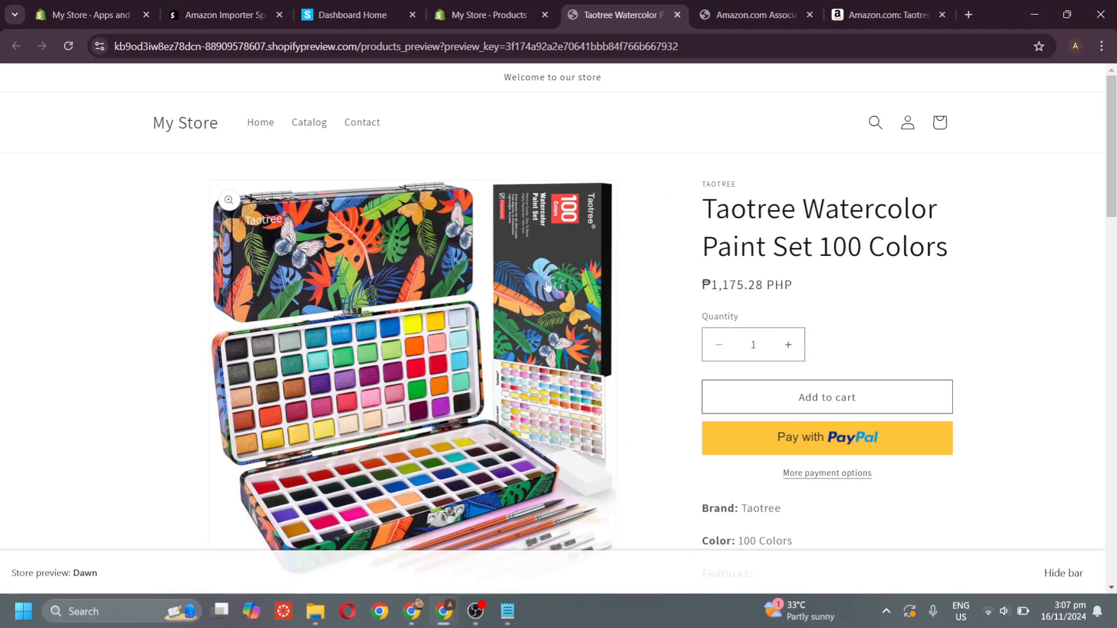
{"action": "left_click", "coordinate": [92, 15]}
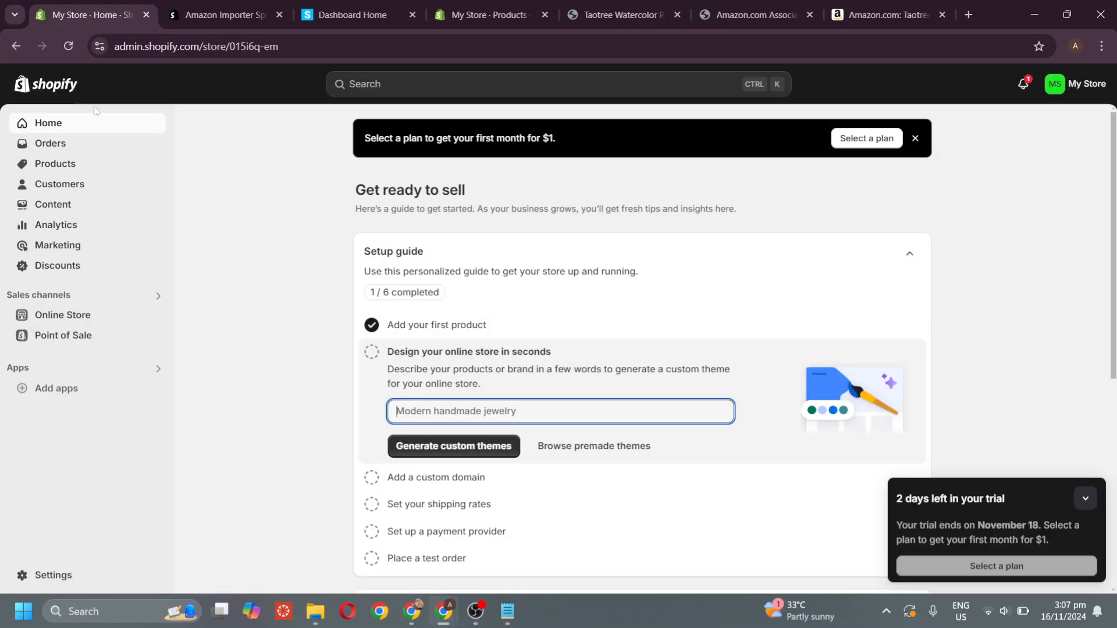
{"action": "left_click", "coordinate": [87, 165]}
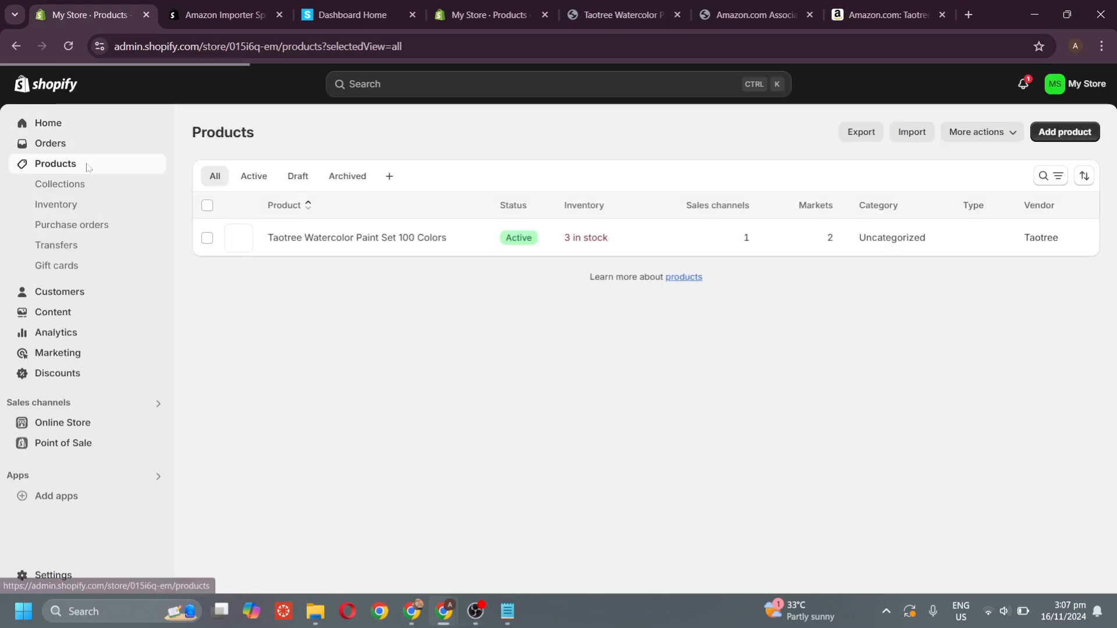